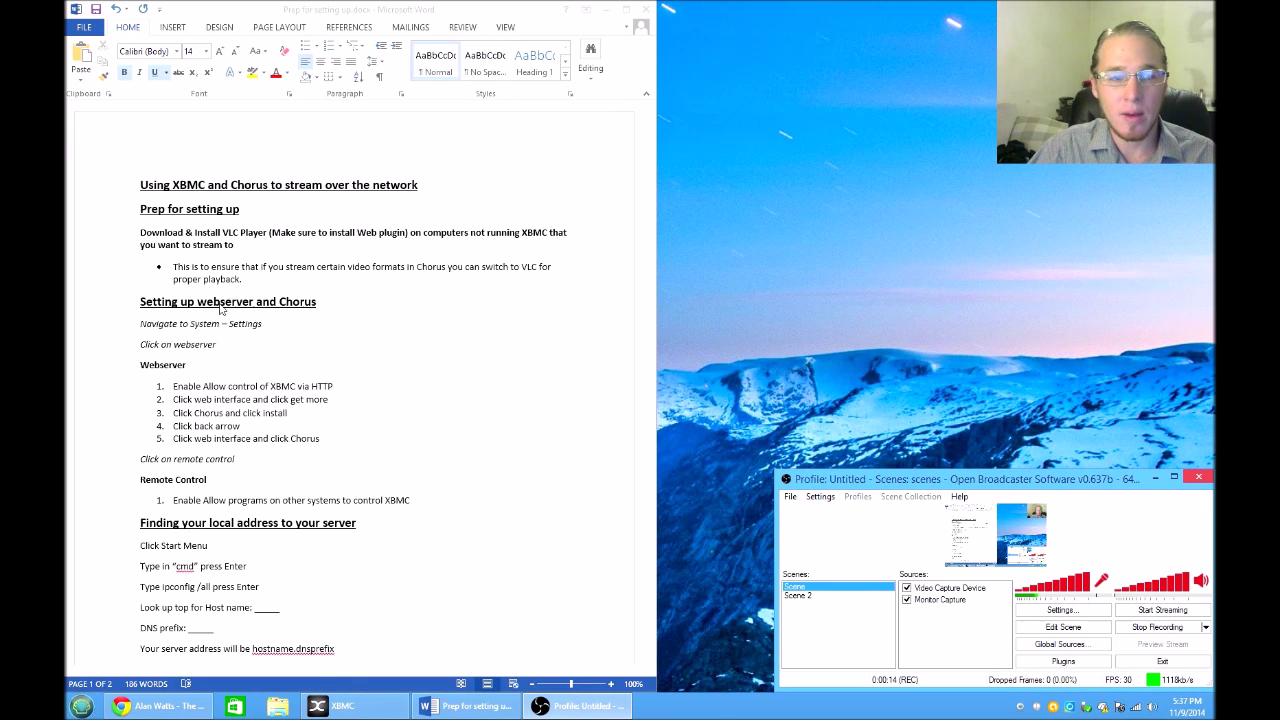
Step: Read through the setup notes for streaming with XBMC and Chorus, from the prep section to remote access from Chrome
left_click(316, 310)
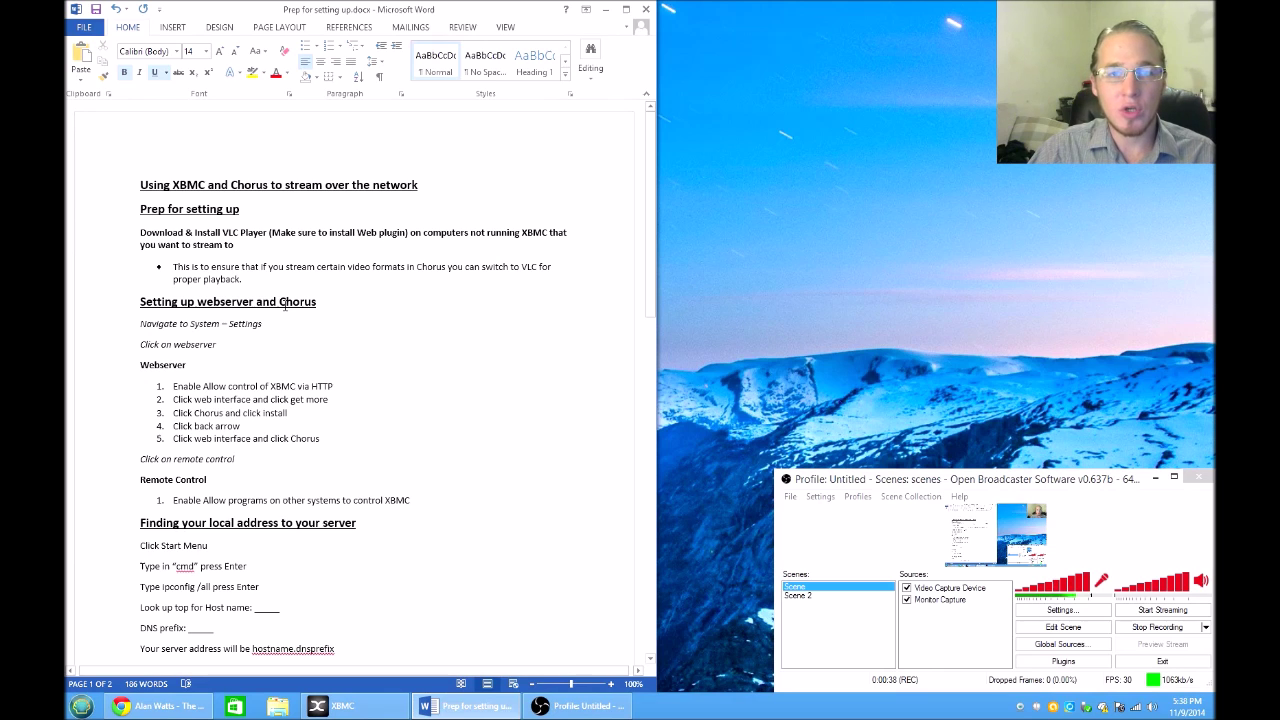
scroll(306, 338, "down", 2)
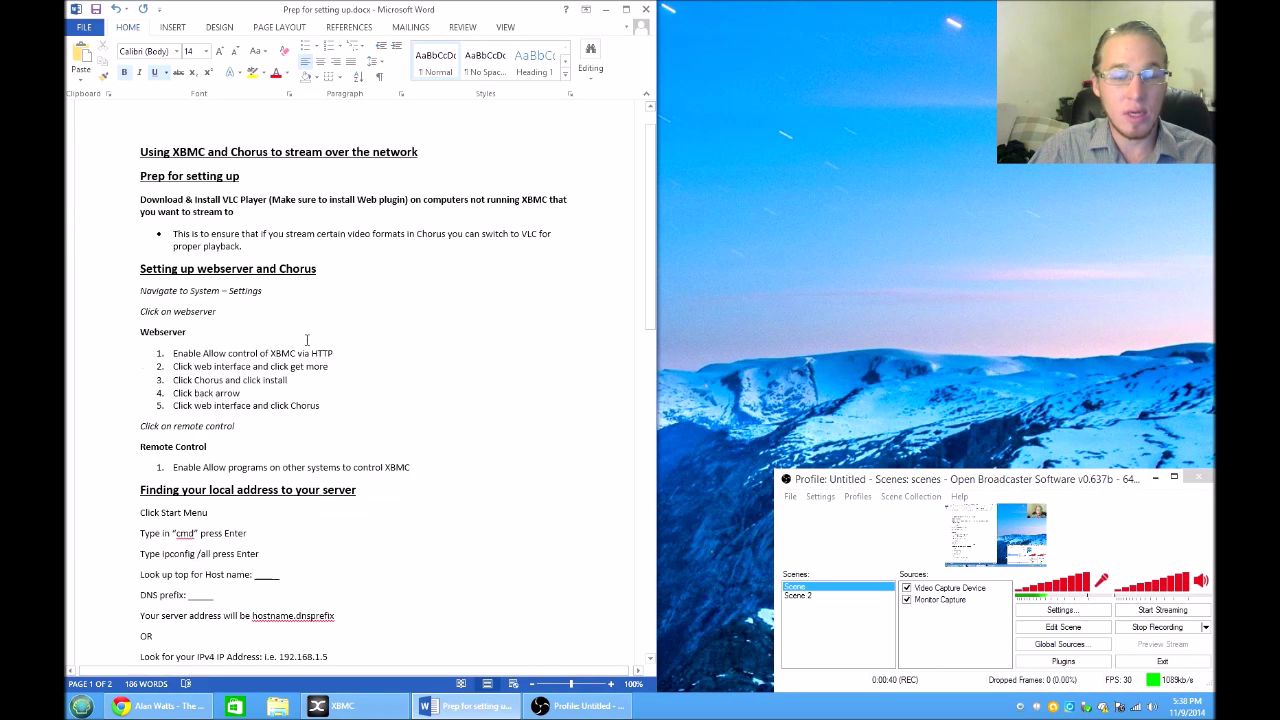
scroll(331, 444, "down", 1)
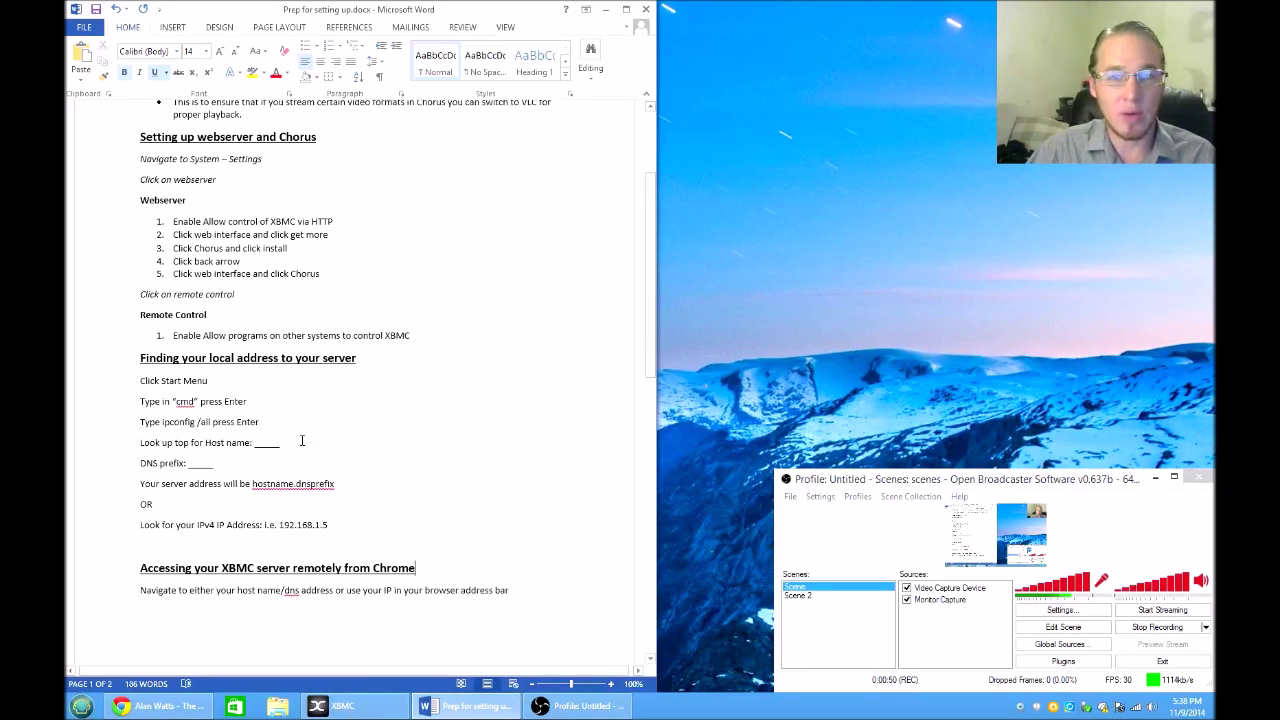
scroll(301, 440, "down", 2)
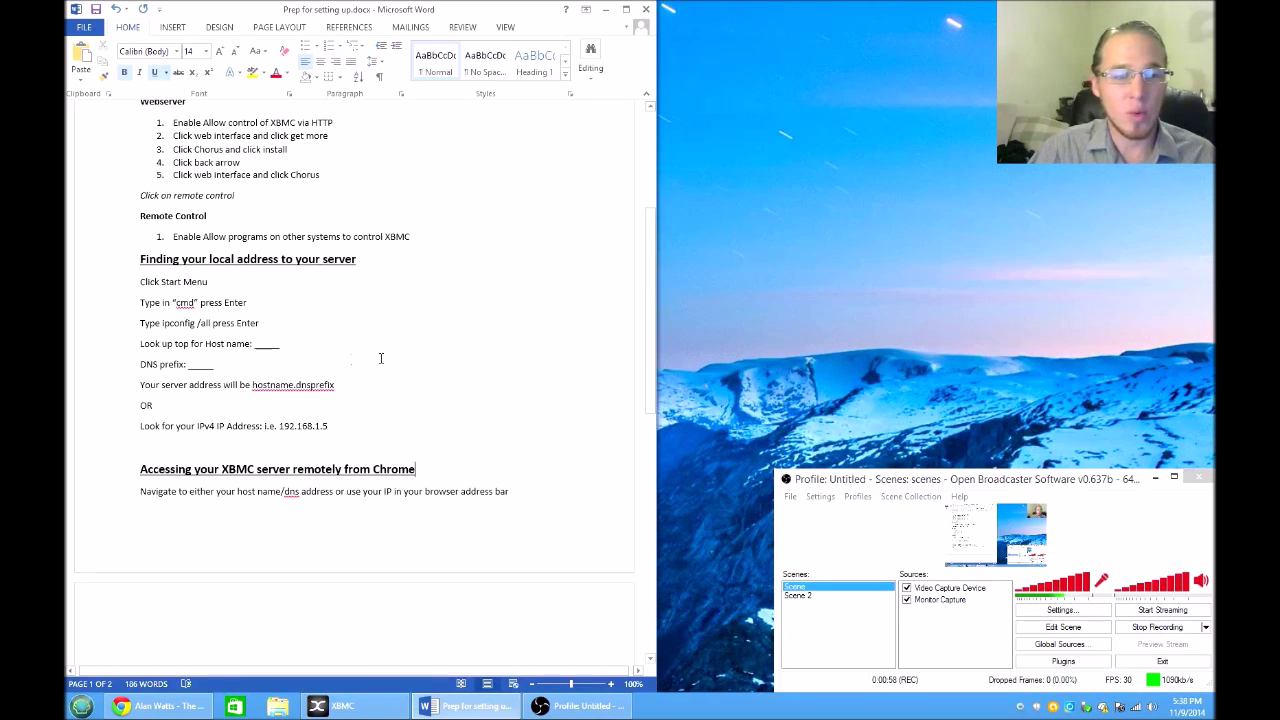
left_click(432, 216)
scroll(440, 237, "up", 3)
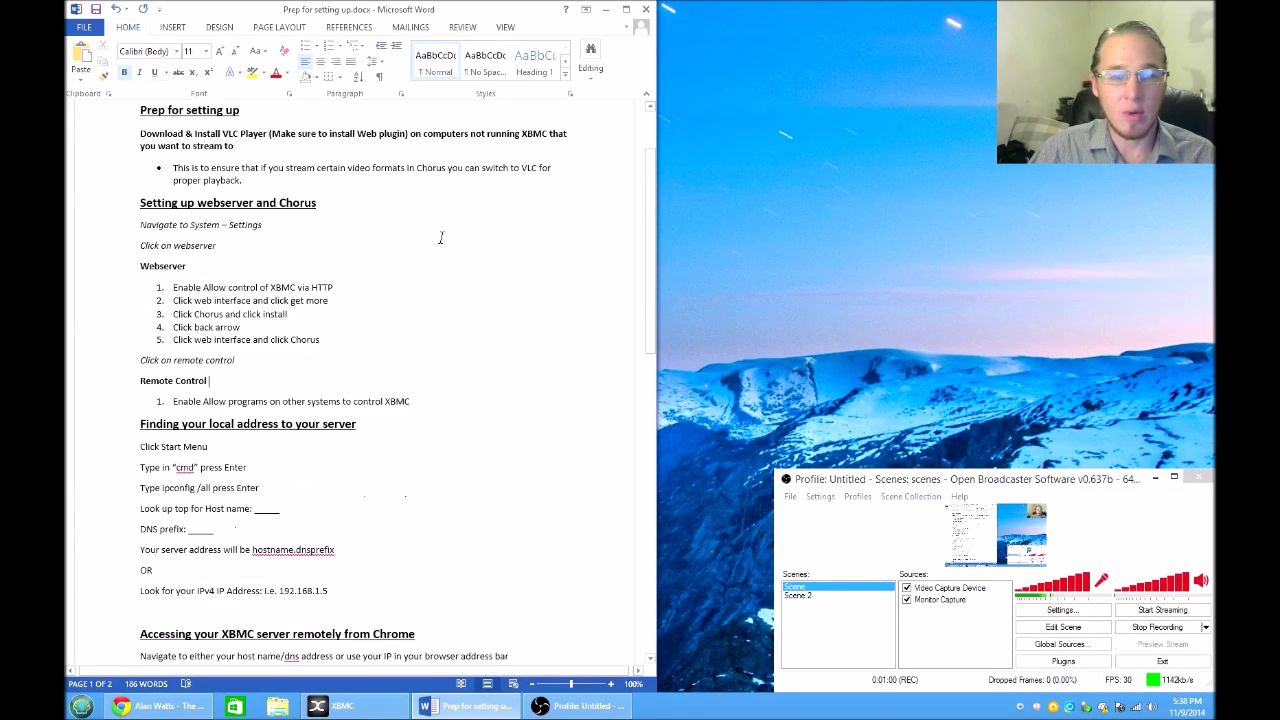
scroll(441, 238, "up", 2)
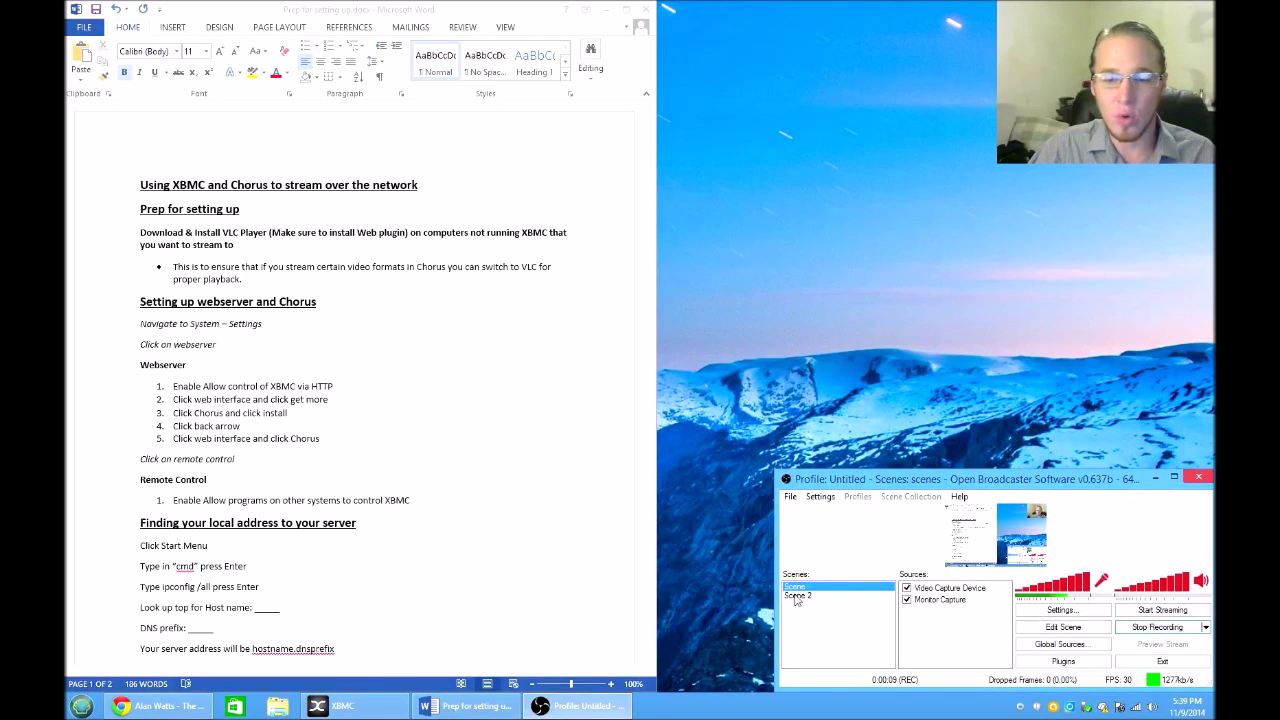
Step: Switch the recording to Scene 2 and open the Services settings in XBMC
left_click(797, 596)
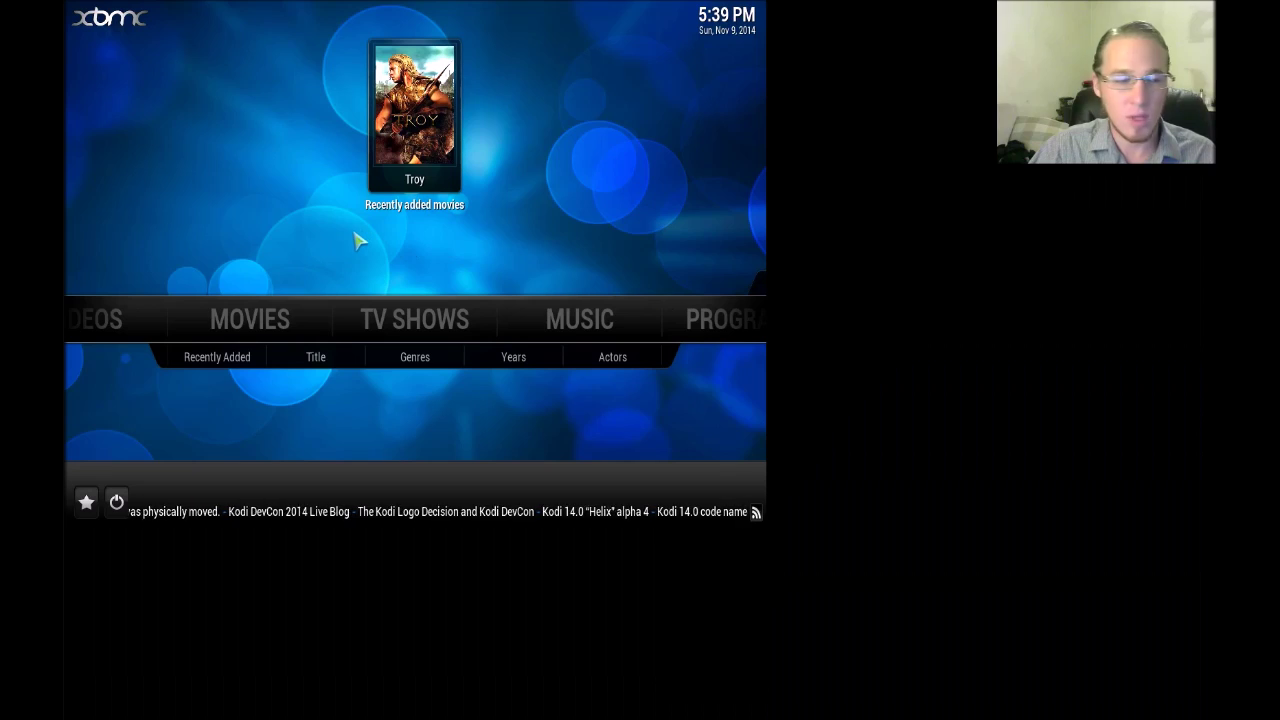
mouse_move(514, 308)
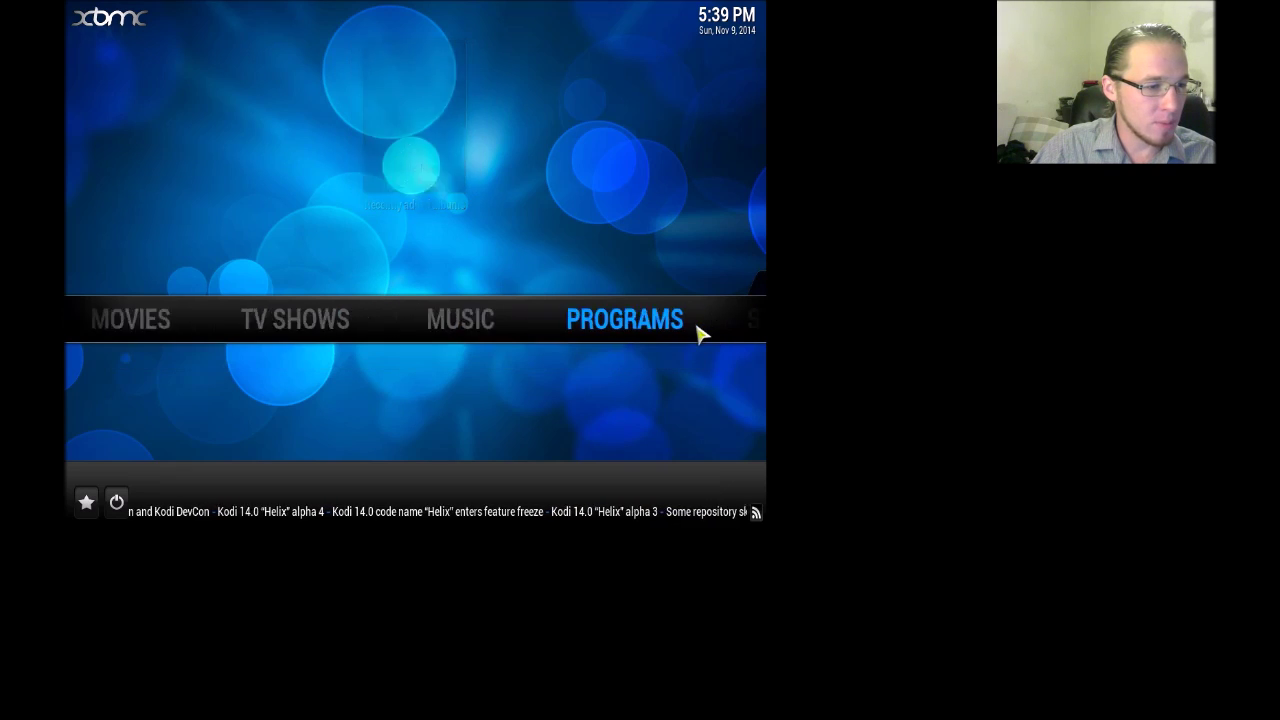
mouse_move(703, 333)
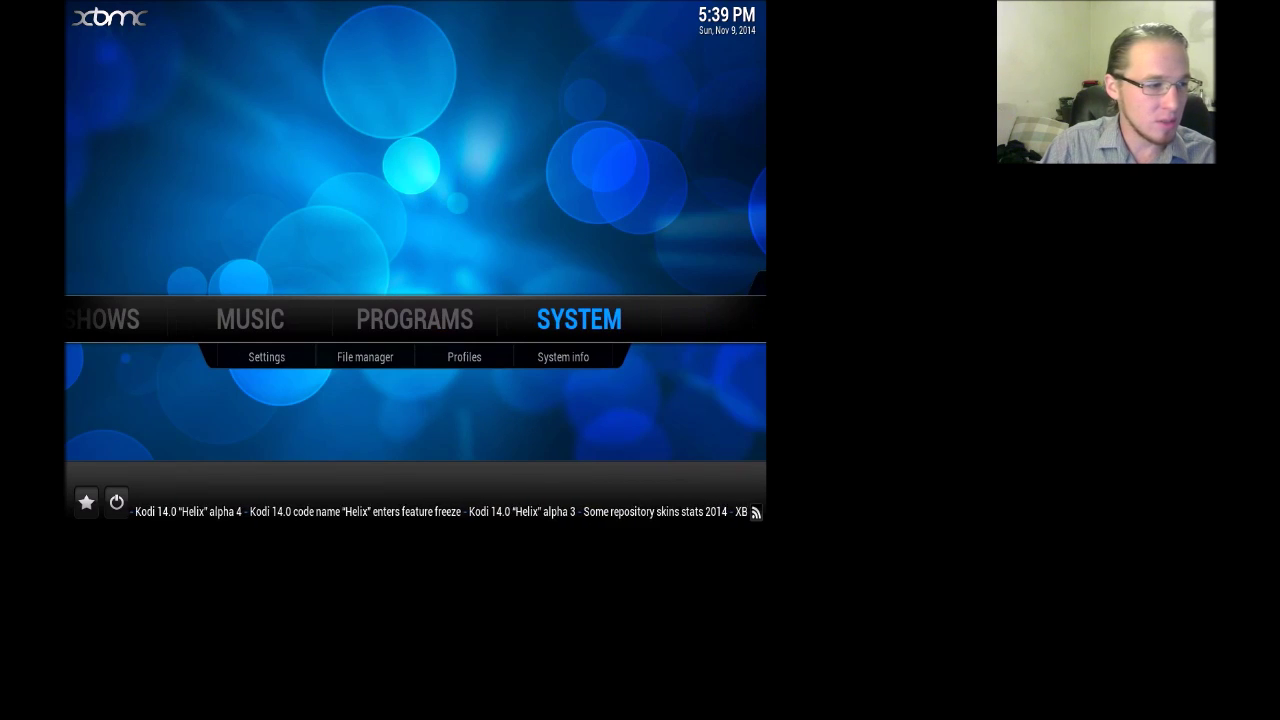
key("Down")
key("Return")
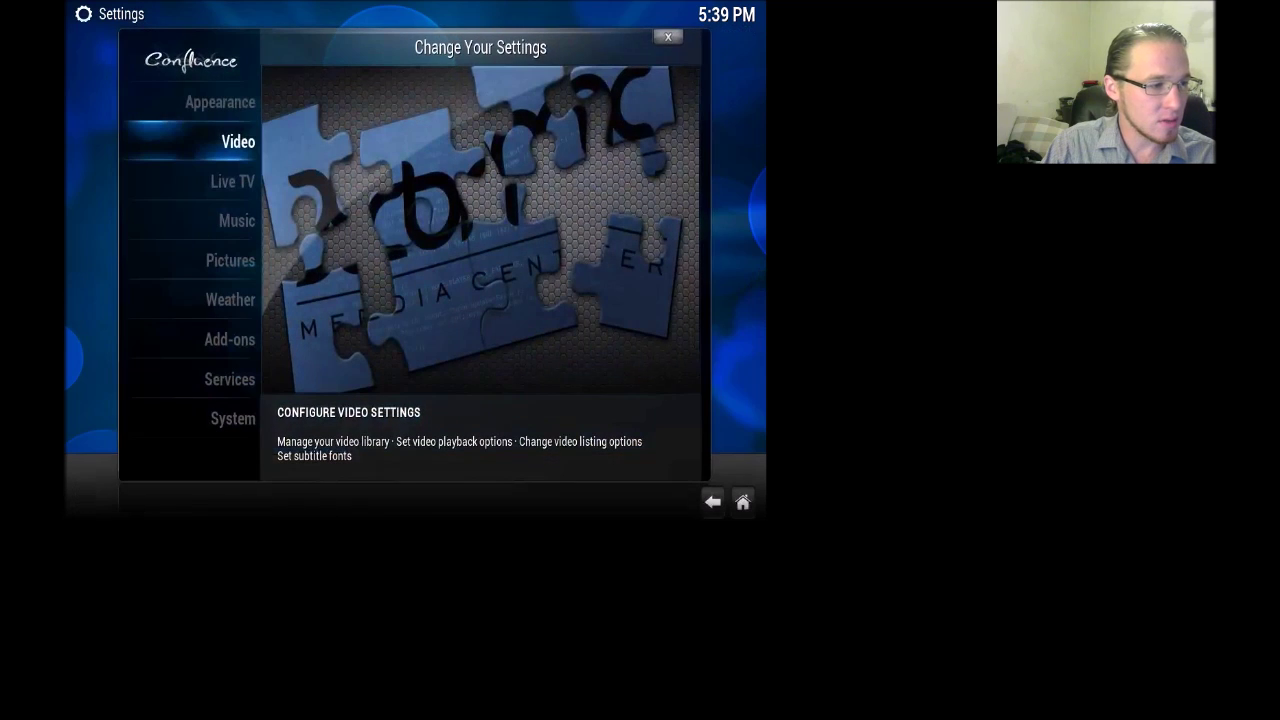
key("Down")
key("Down")
key("Down")
key("Down")
key("Down")
key("Down")
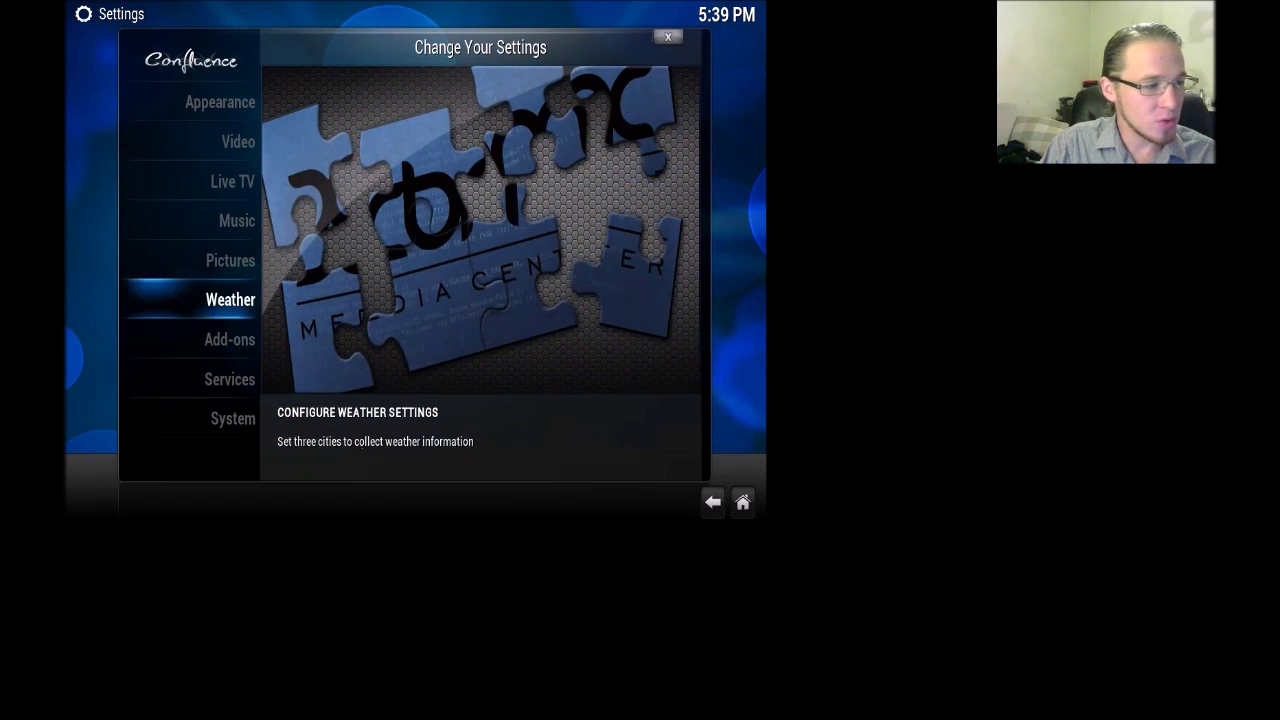
key("Return")
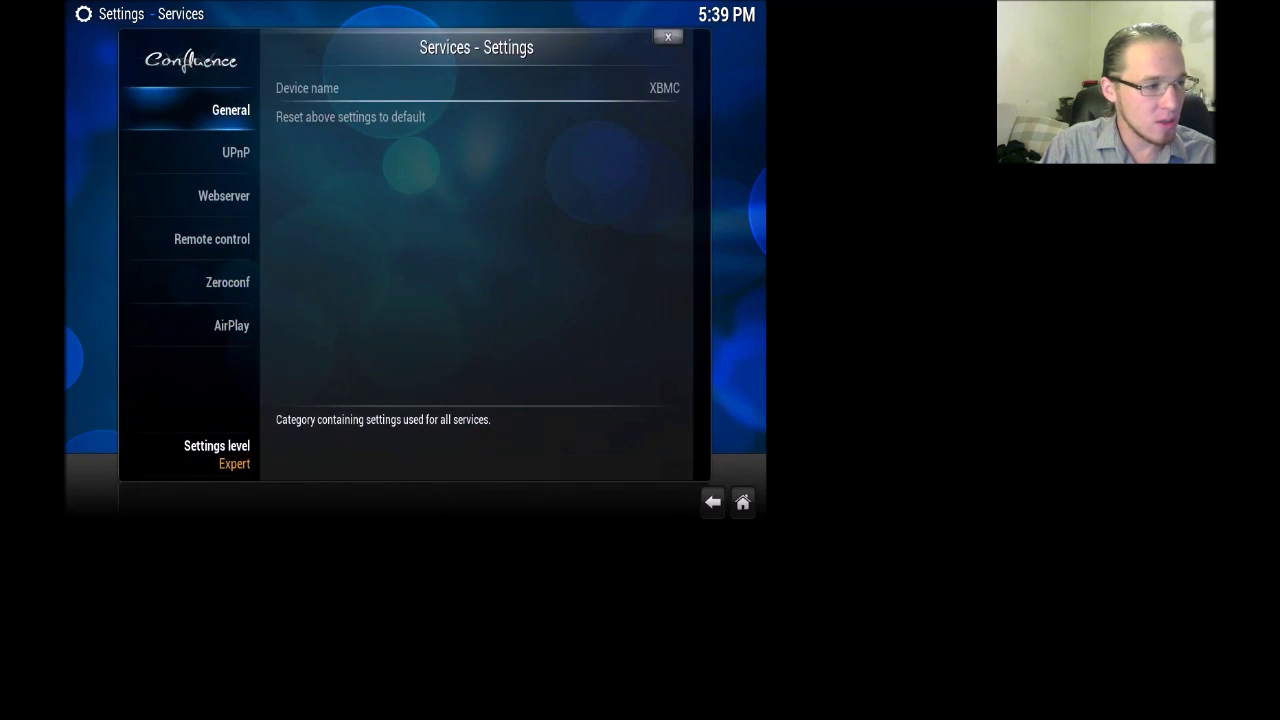
Step: Enable "Allow control of XBMC via HTTP" in the Webserver settings
key("Down")
key("Down")
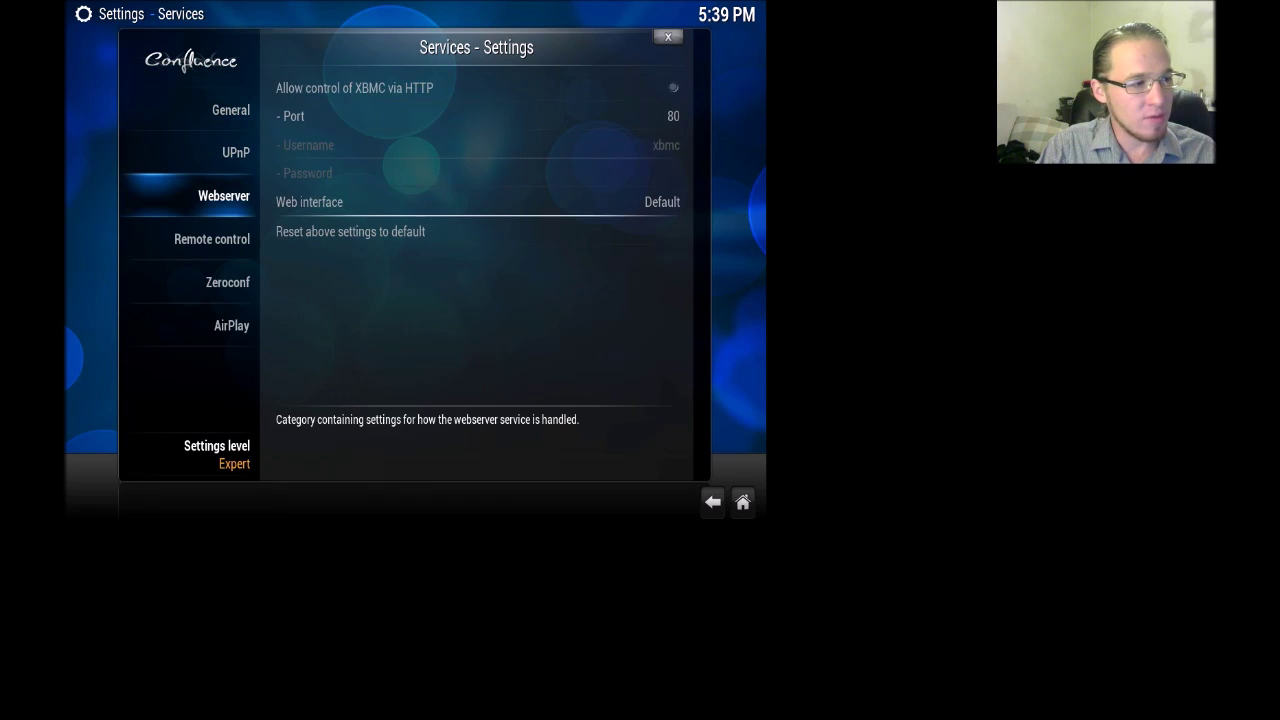
key("Right")
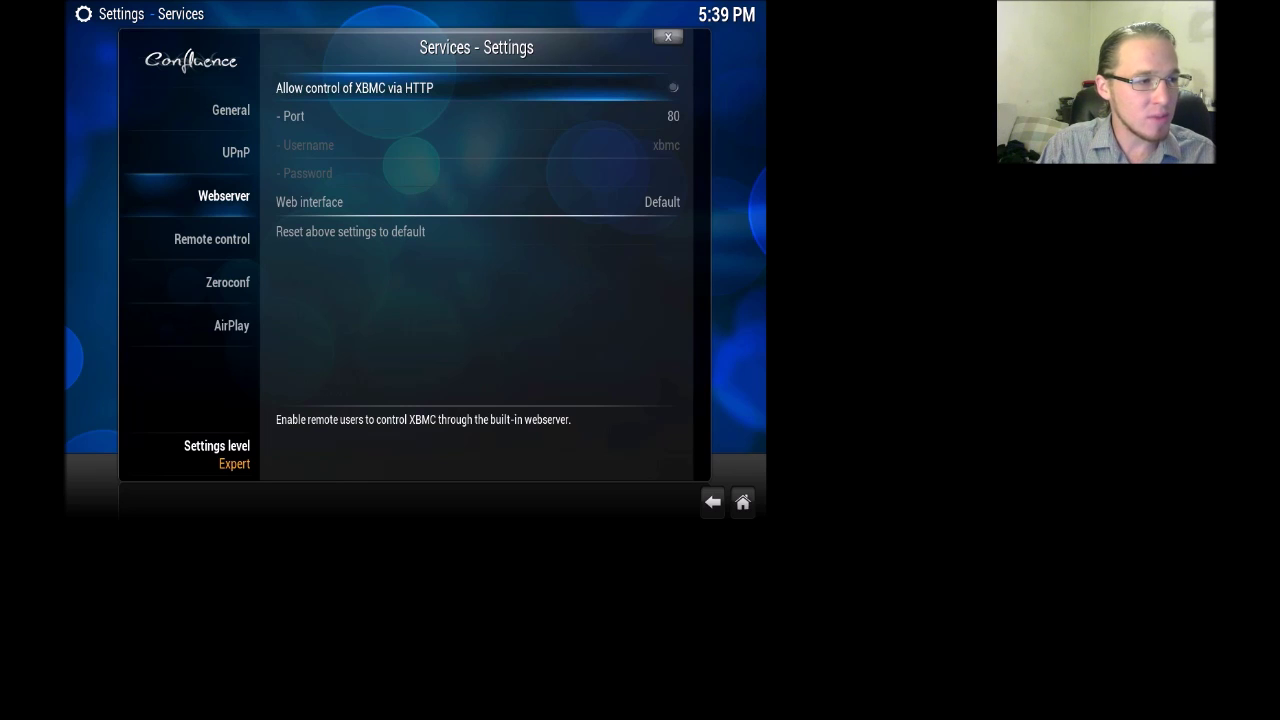
key("Return")
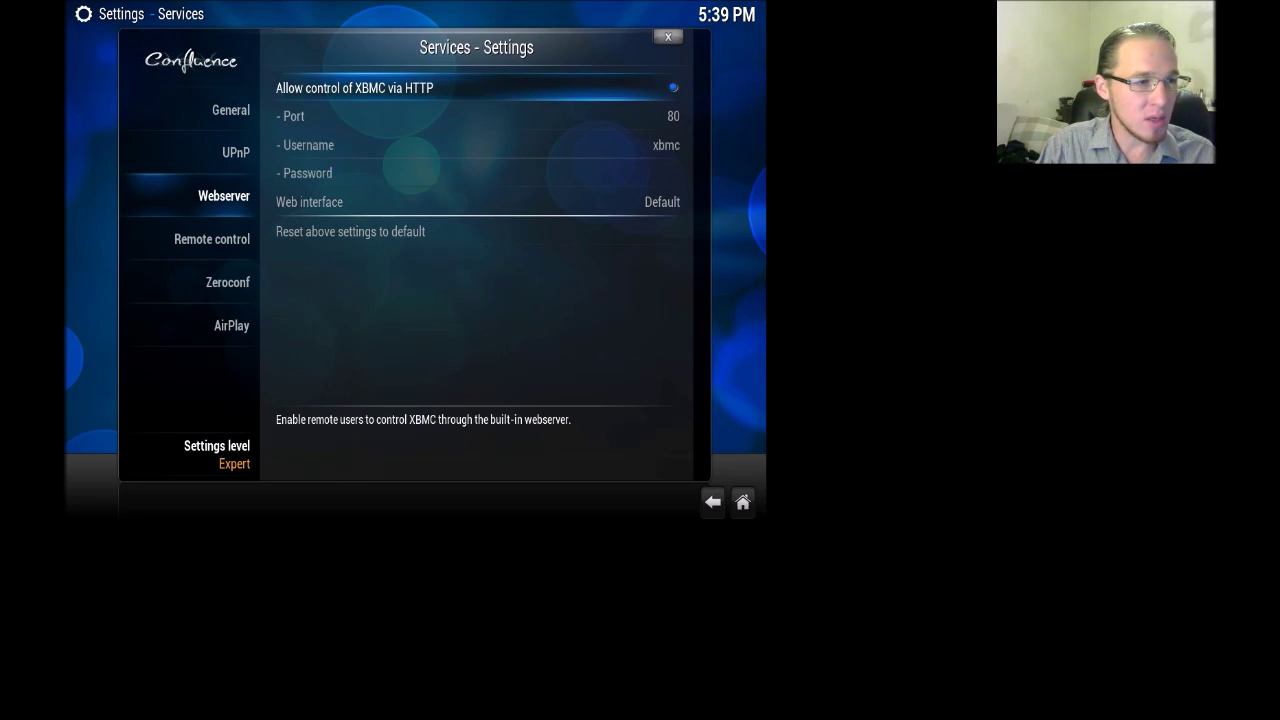
Step: Get more web interfaces from the Webserver settings, install the Chorus add-on, and return to the main settings list
key("Down")
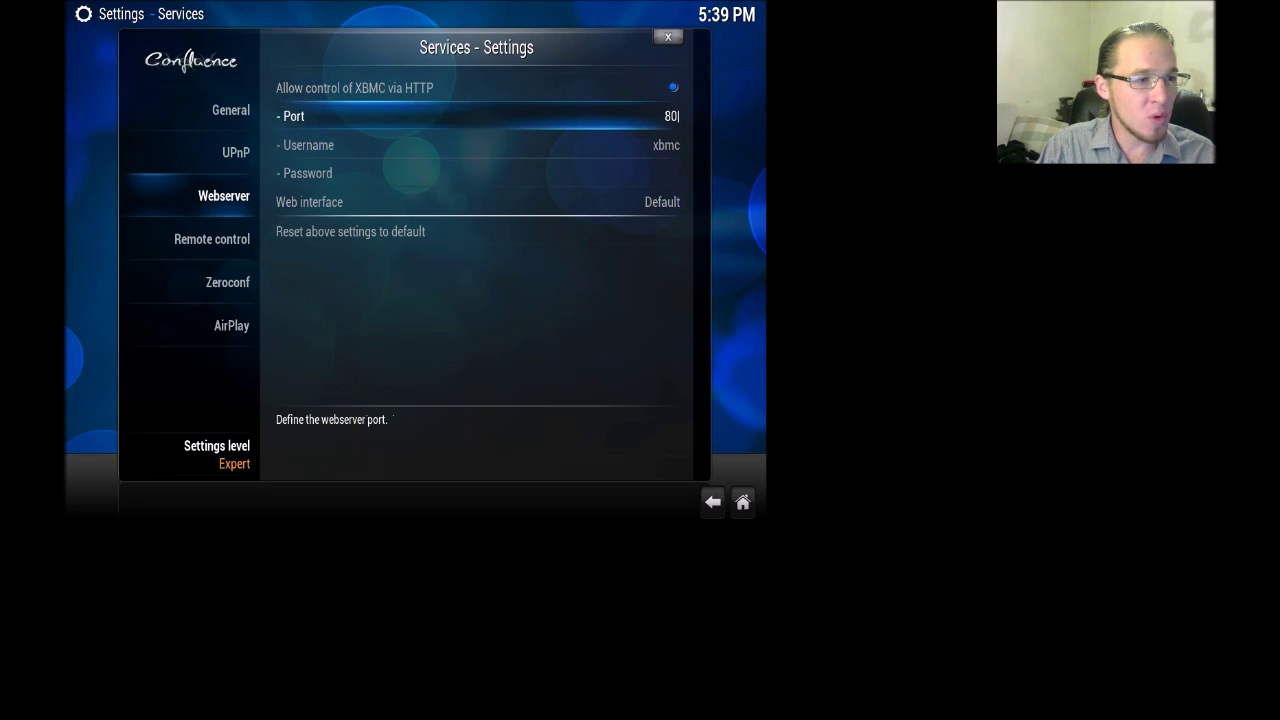
key("Down")
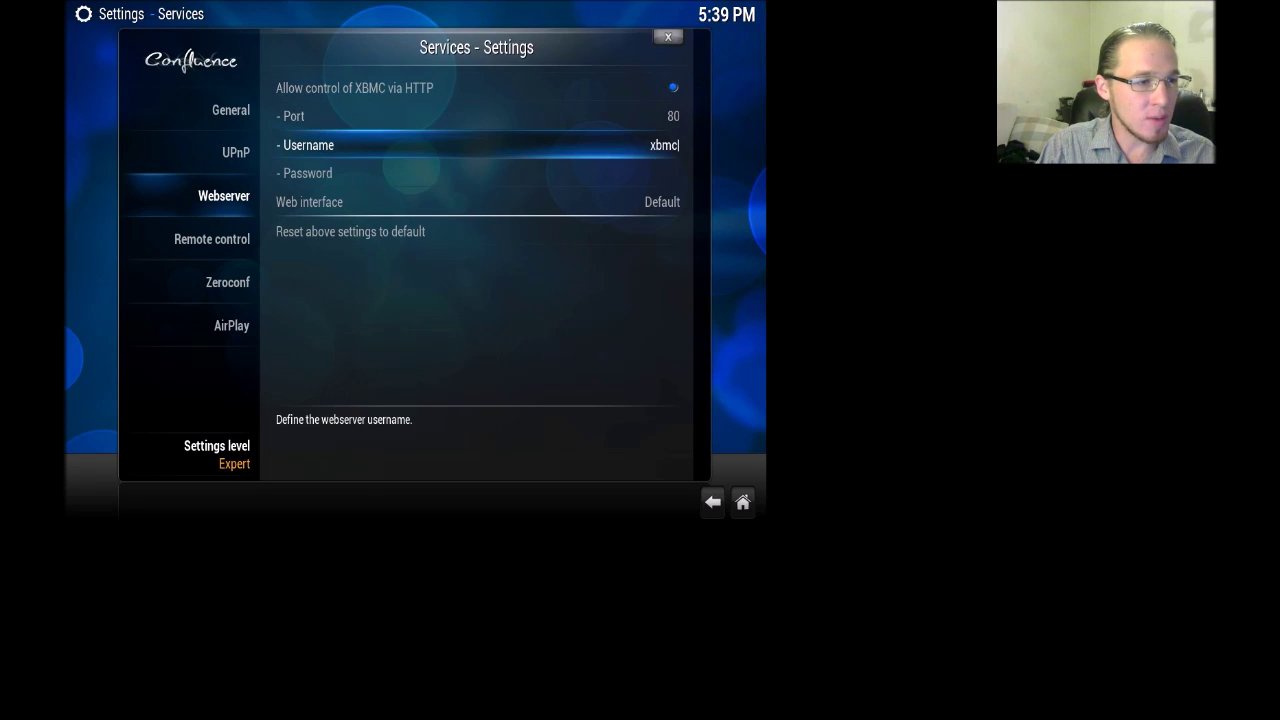
key("Down")
key("Down")
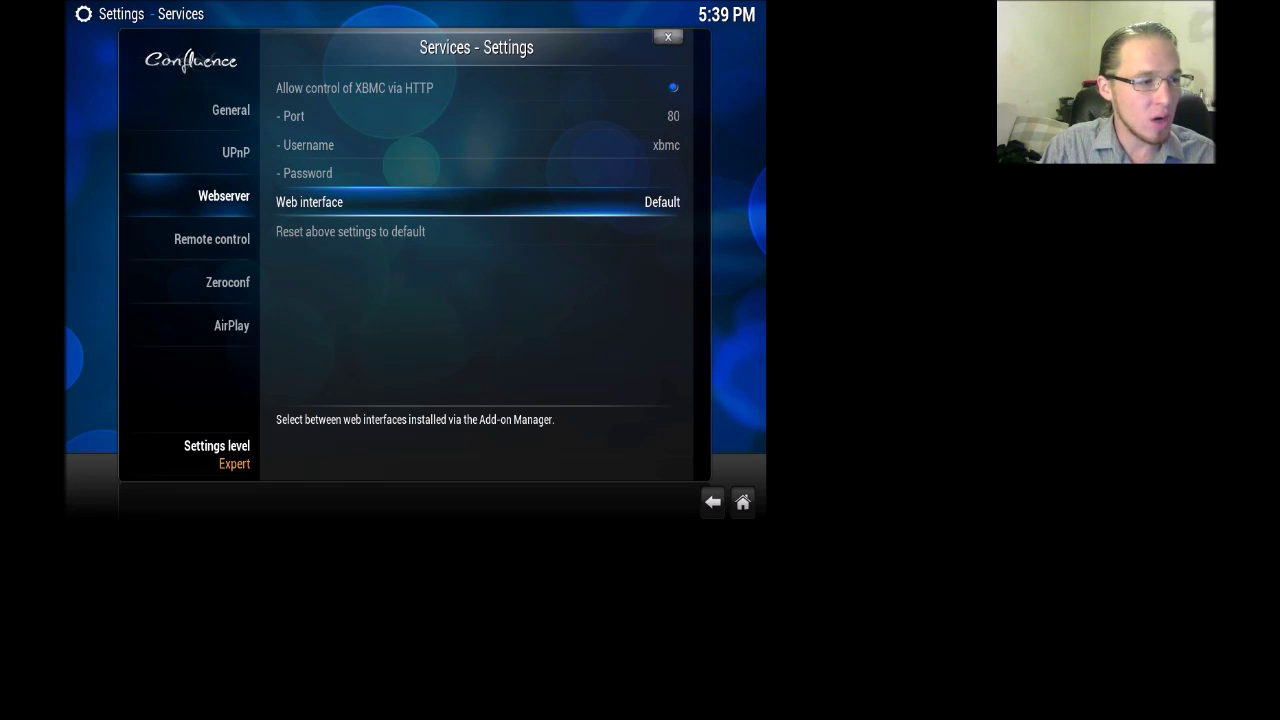
key("Return")
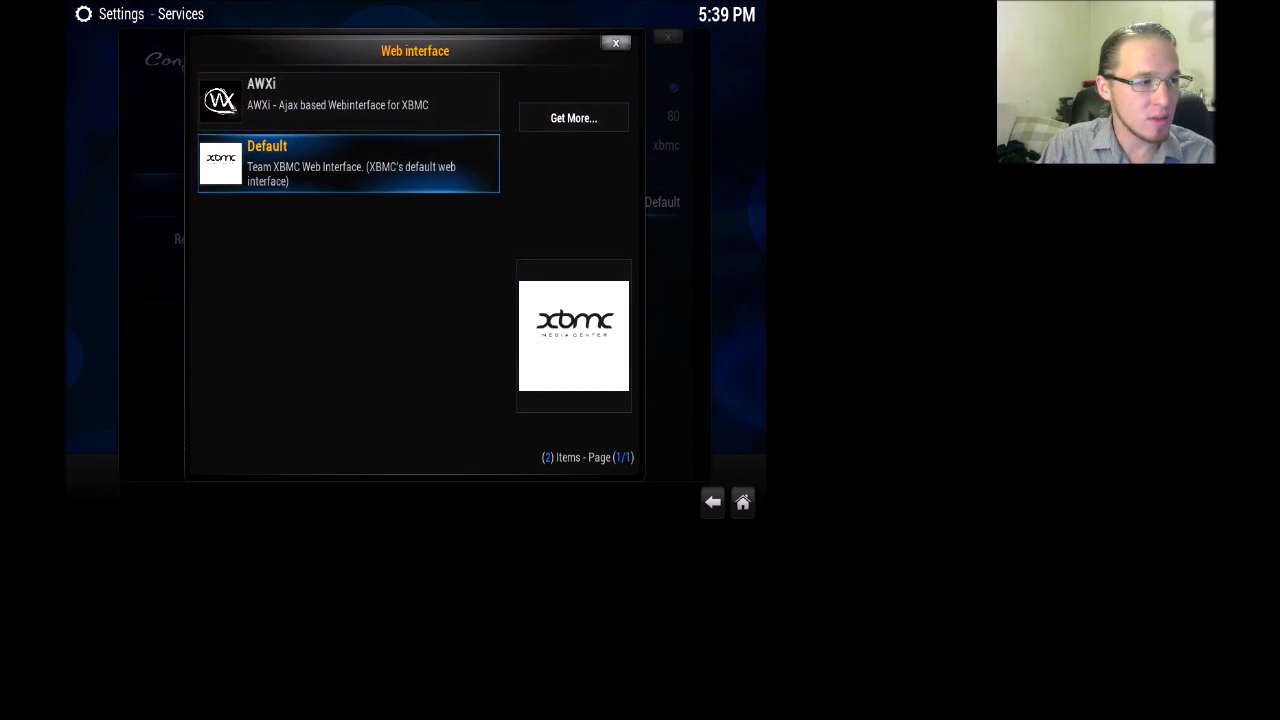
key("Right")
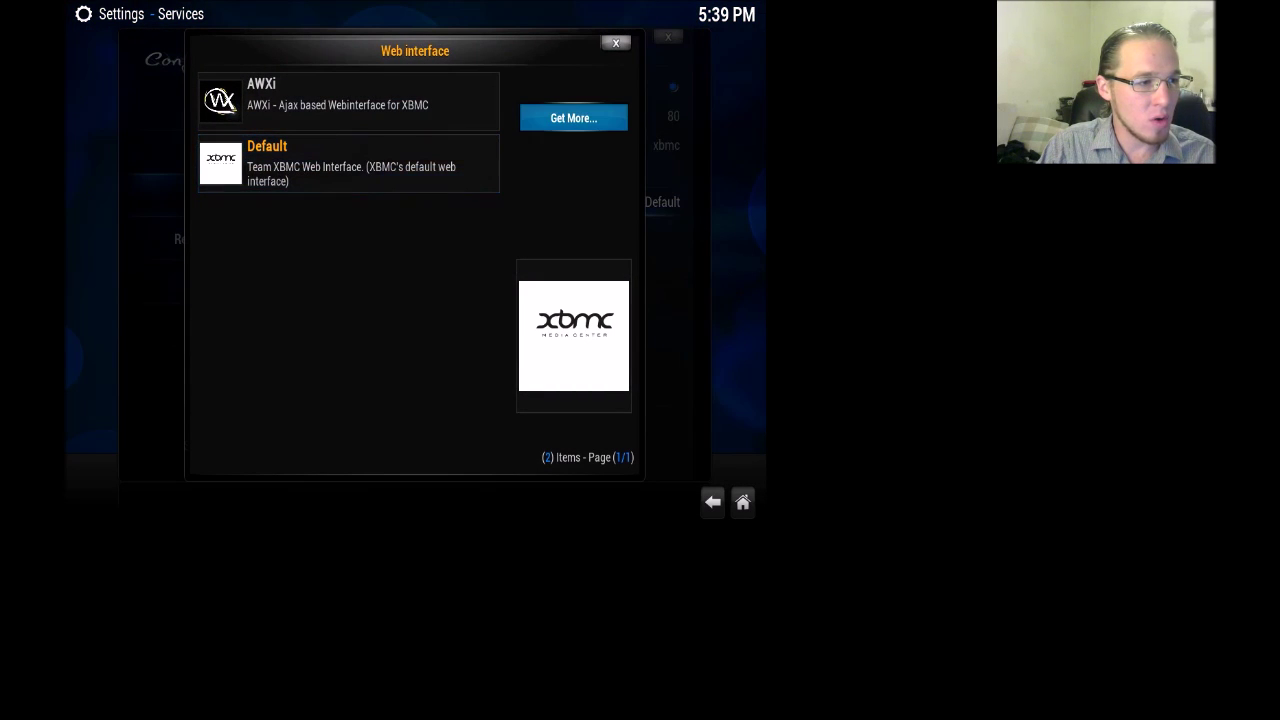
key("Return")
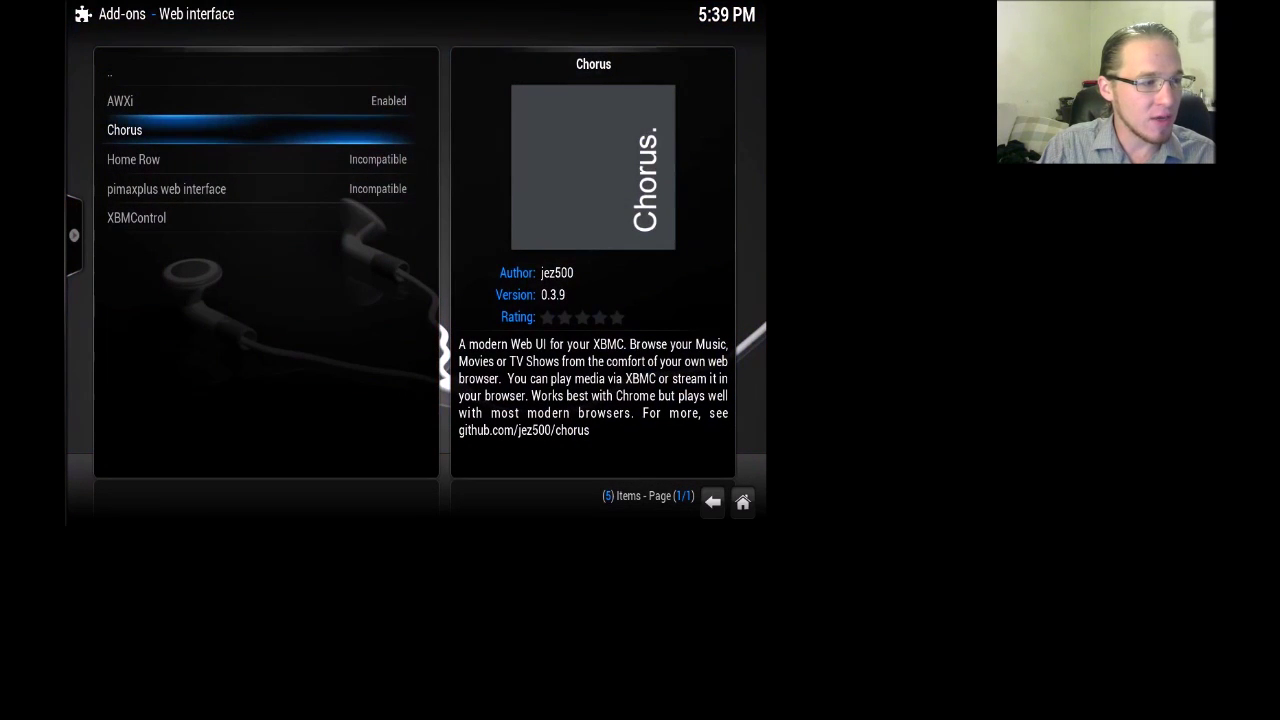
key("Return")
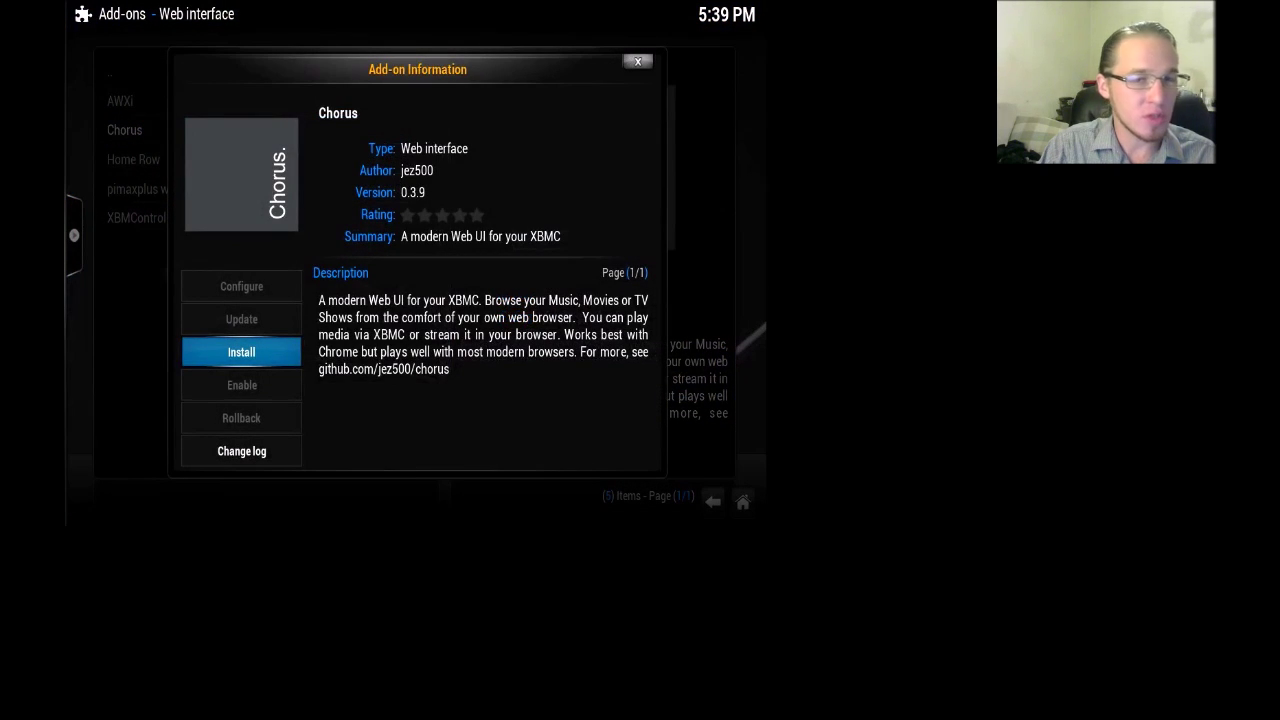
key("Return")
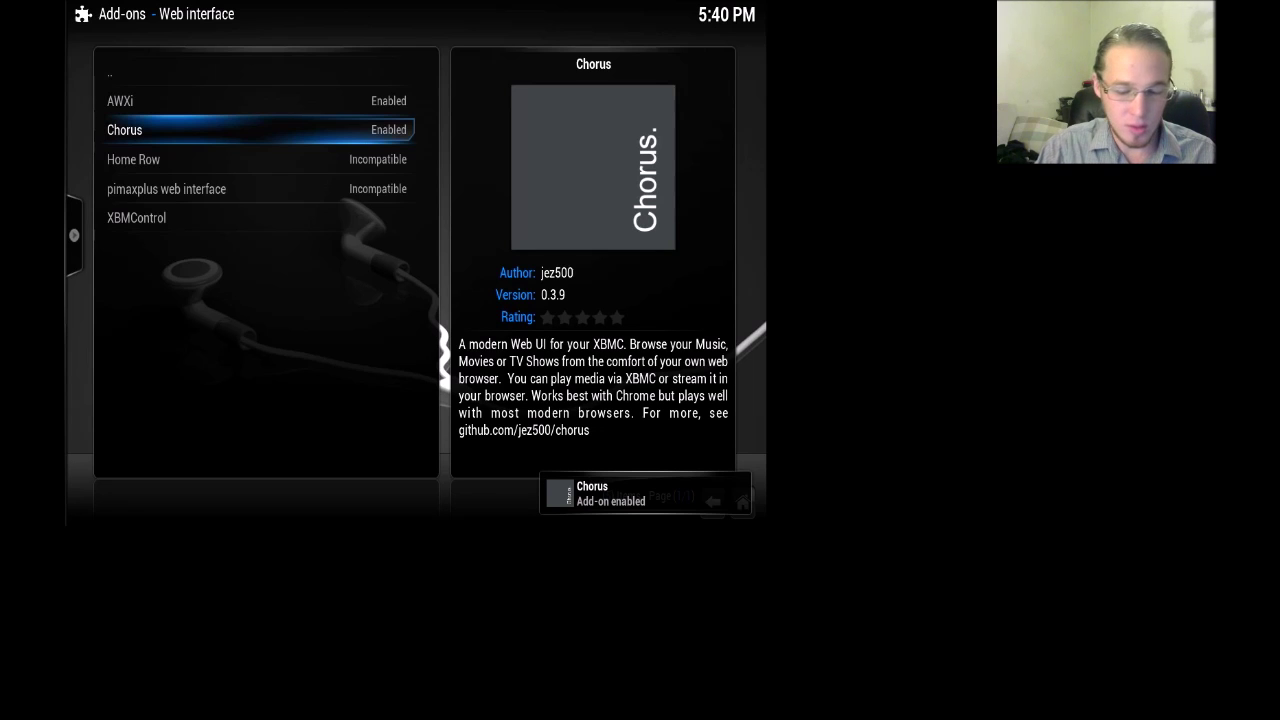
key("Escape")
key("Escape")
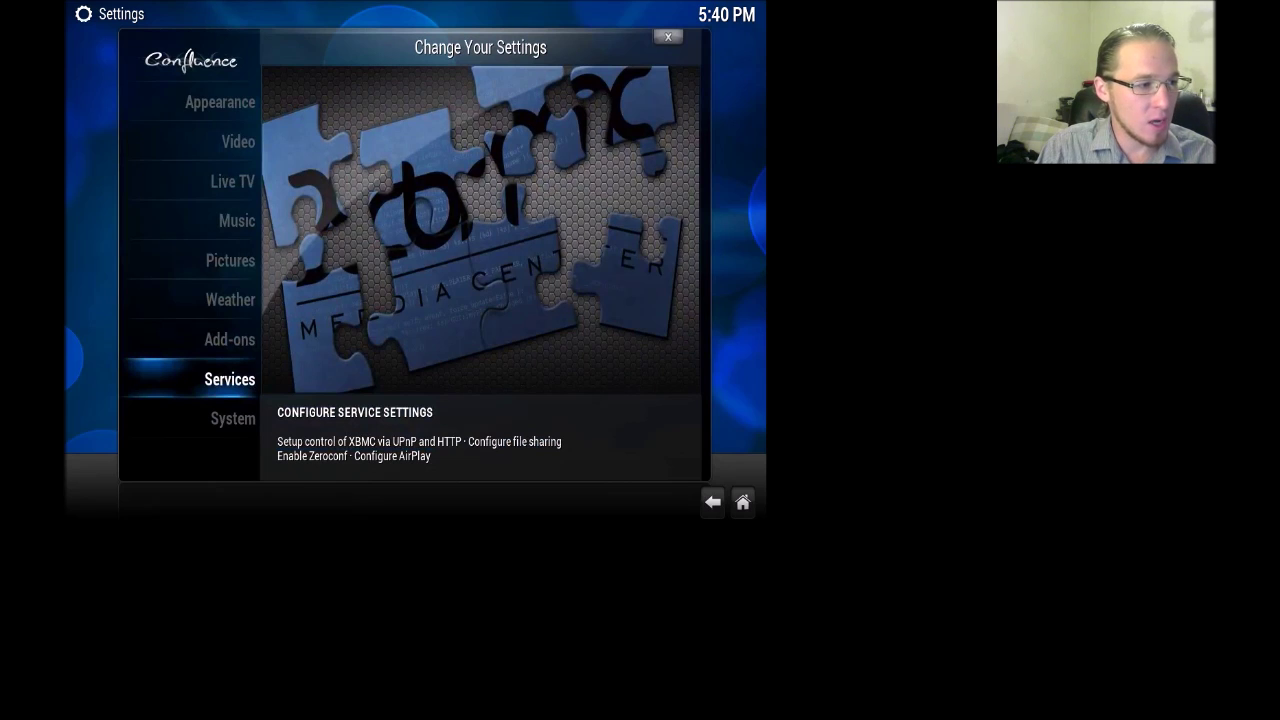
Step: Enable "Allow programs on other systems to control XBMC" in the Remote control settings under Services
key("Return")
key("Down")
key("Down")
key("Down")
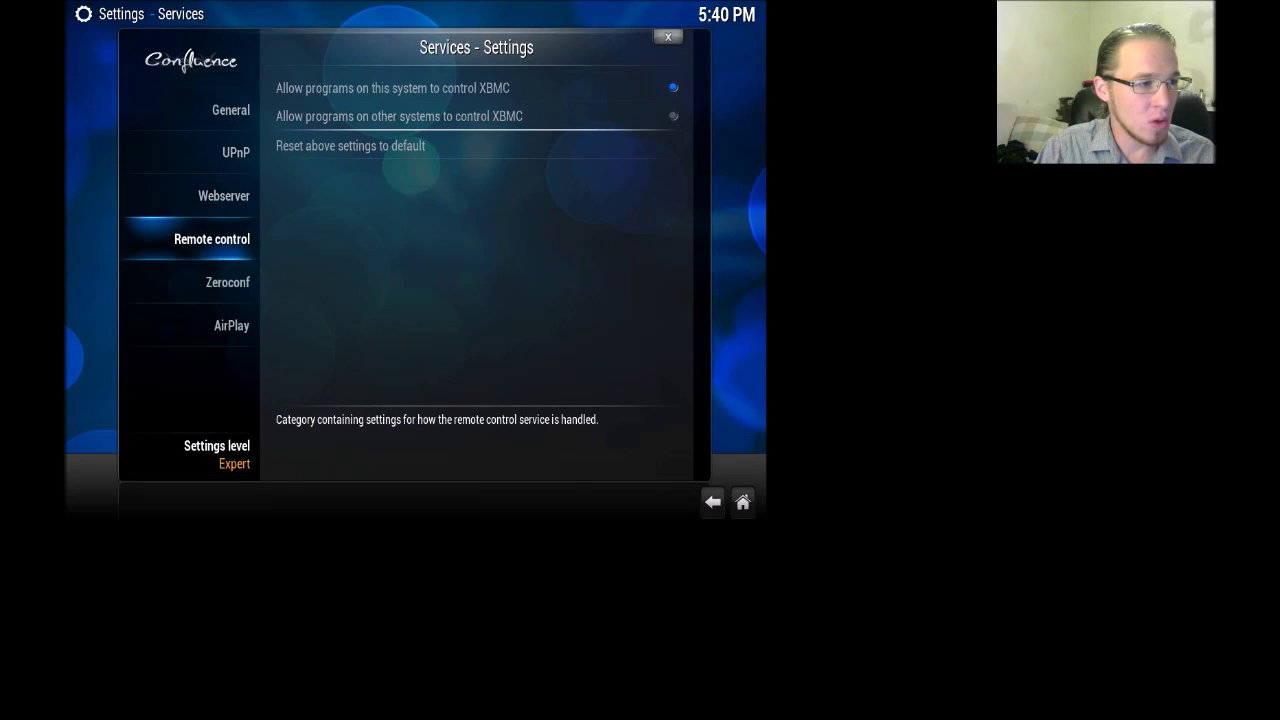
key("Right")
key("Down")
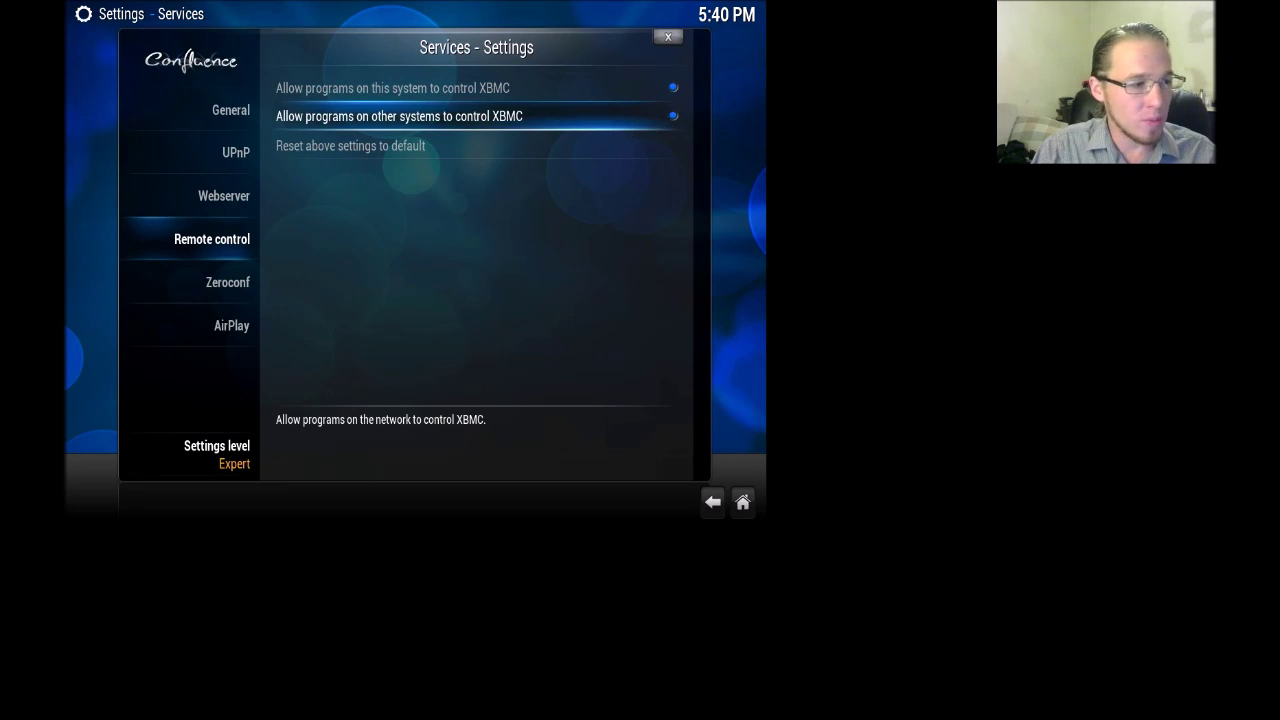
key("Escape")
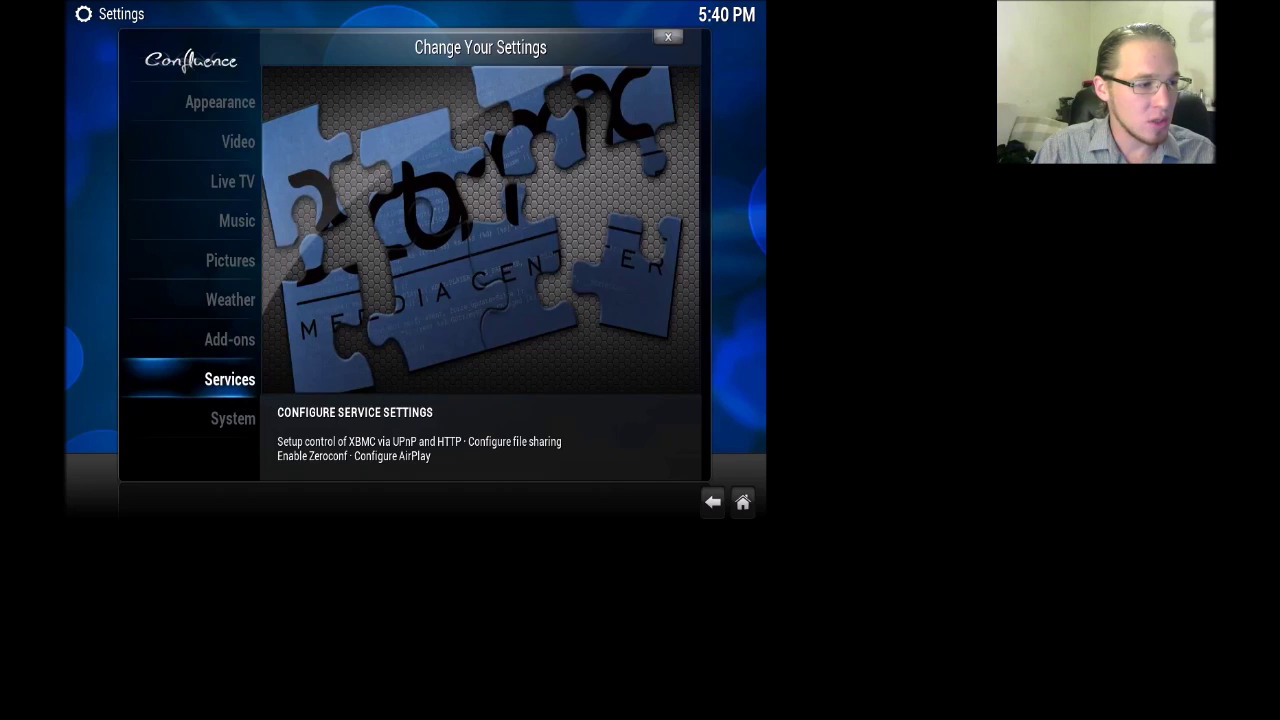
Step: Set the webserver's web interface to Chorus in the Services settings and return to the XBMC home screen
key("Return")
key("Down")
key("Down")
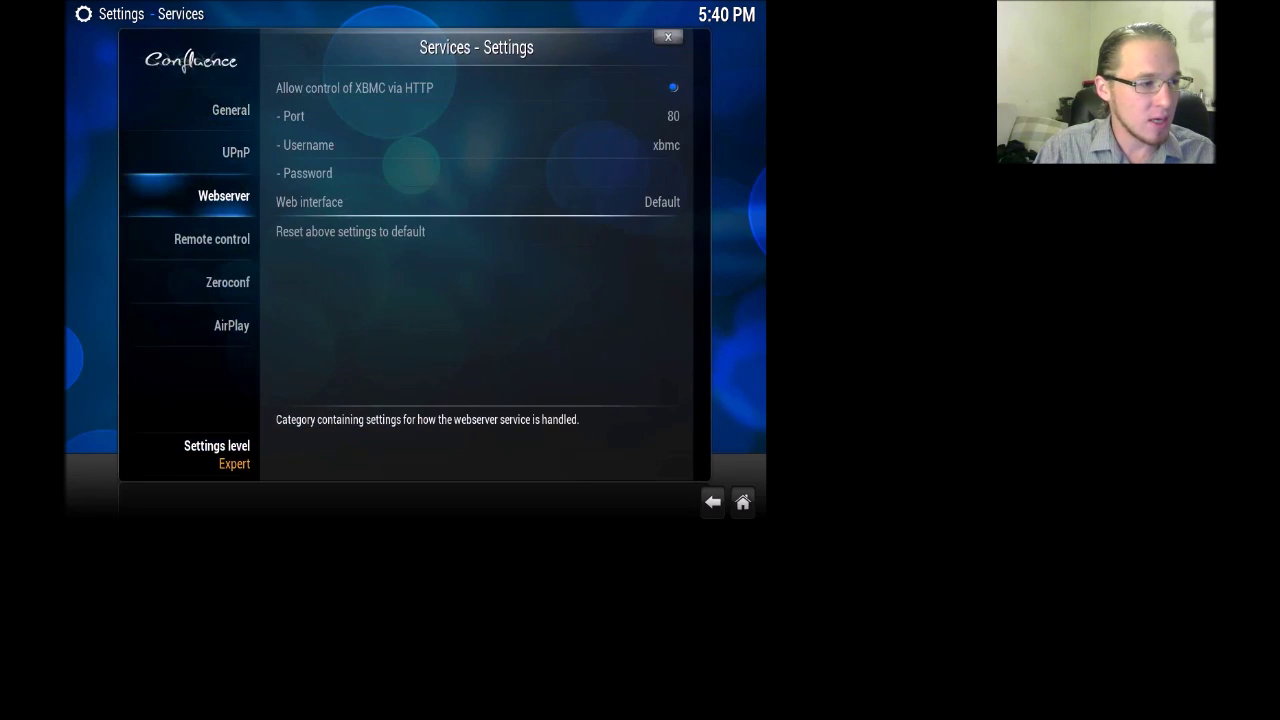
key("Right")
key("Down")
key("Down")
key("Down")
key("Down")
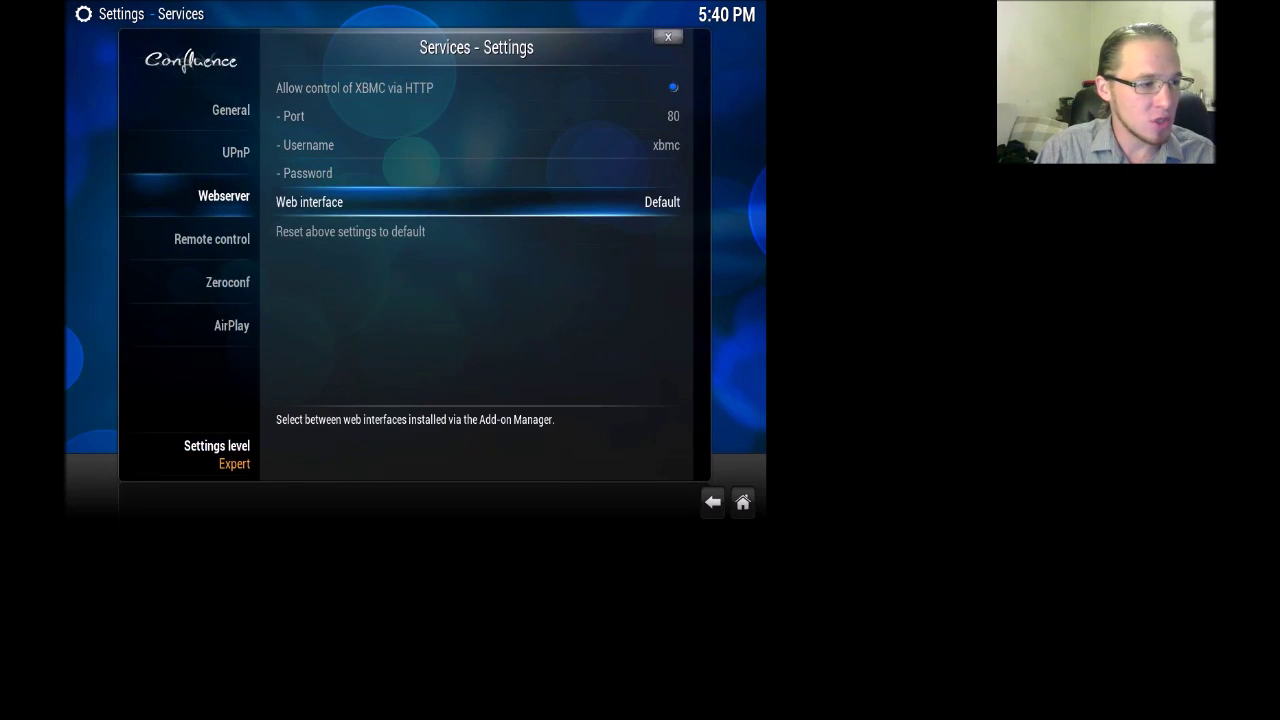
key("Return")
key("Up")
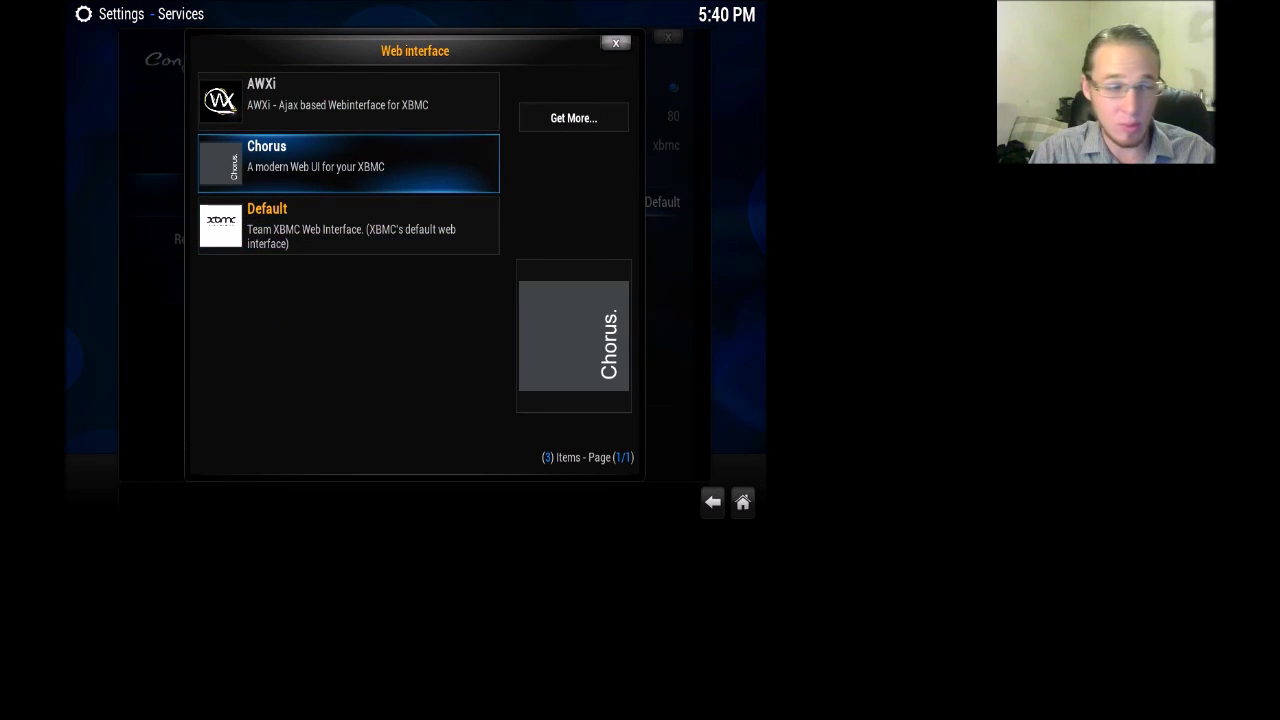
key("Return")
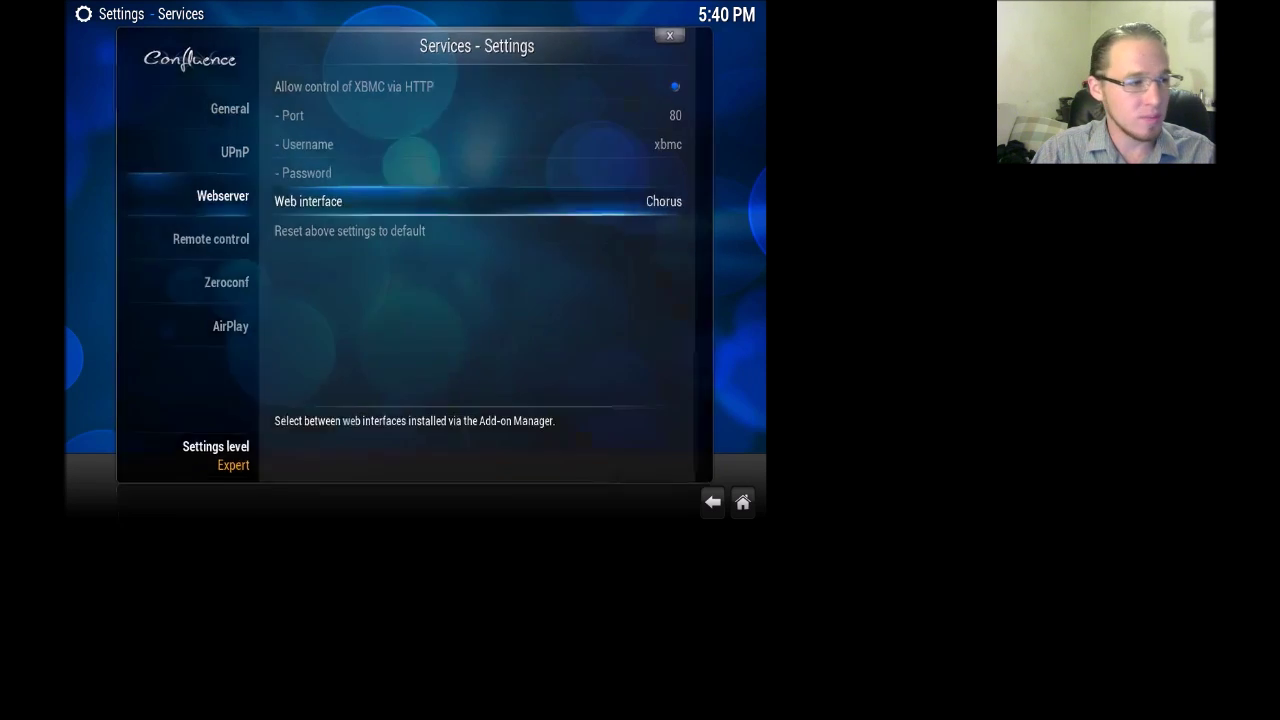
key("Escape")
key("Escape")
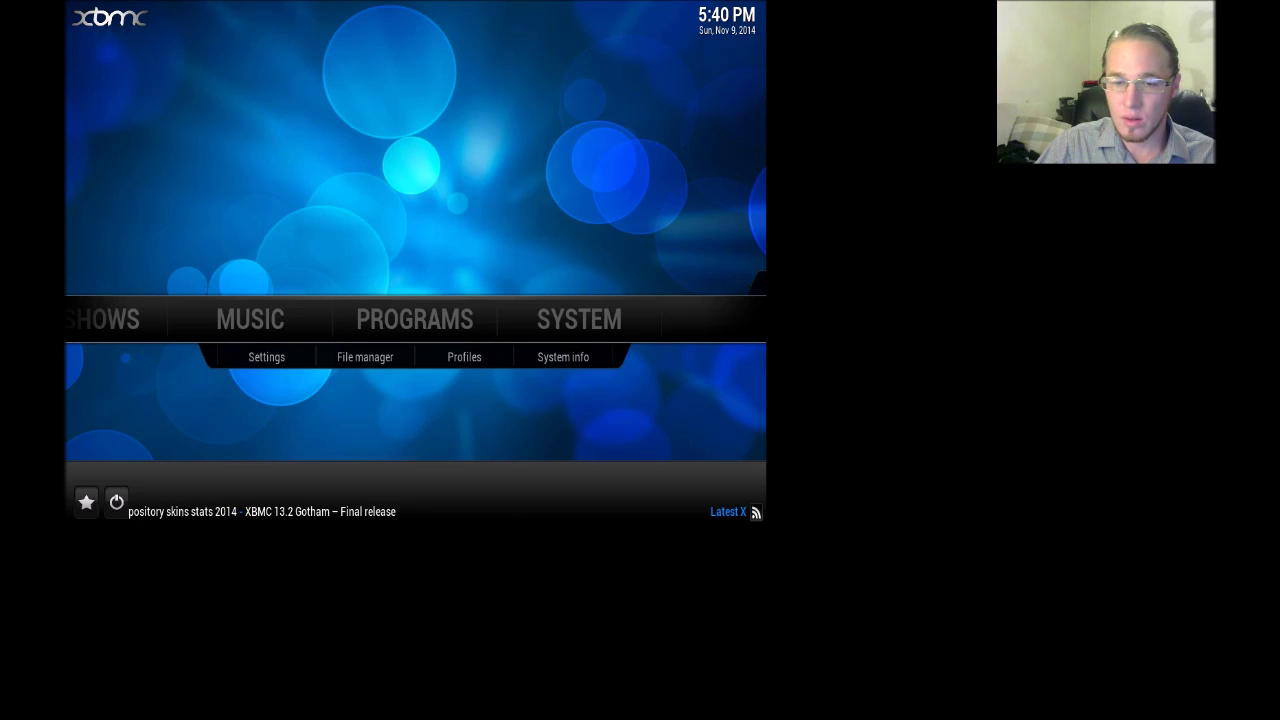
Step: Switch back to the Windows desktop and open a Command Prompt by running cmd
key("alt+Tab")
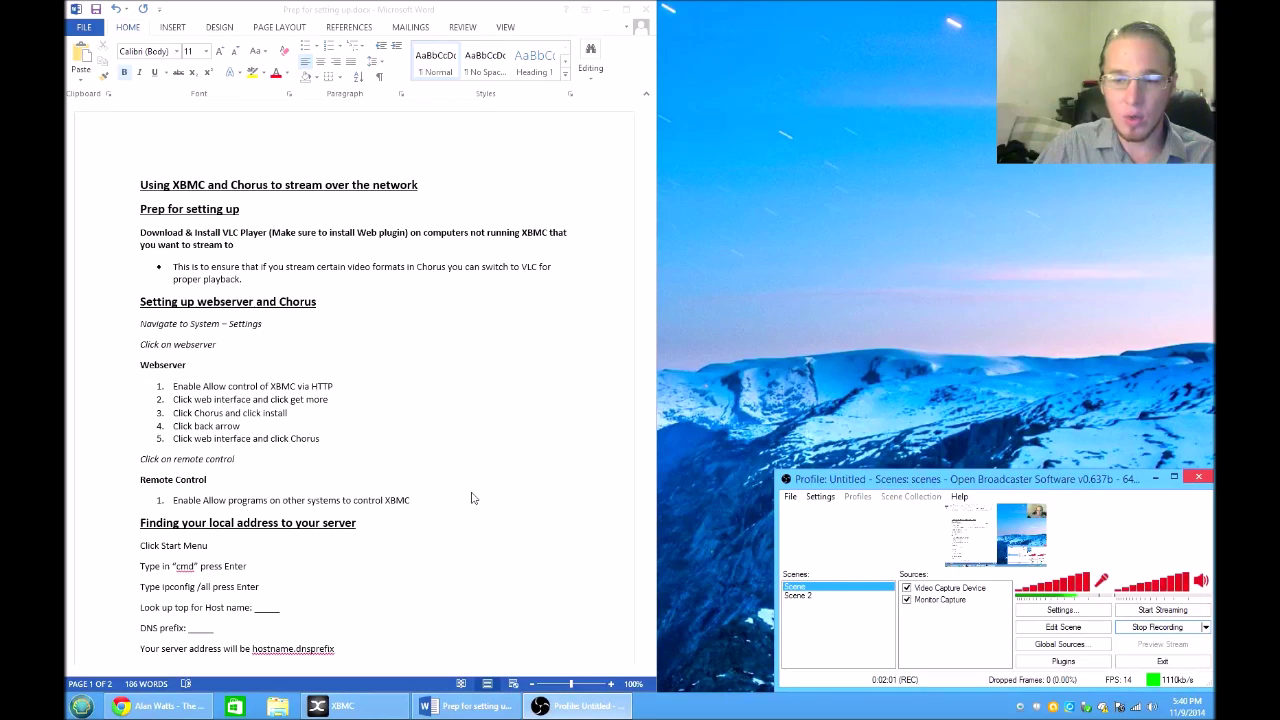
left_click(82, 706)
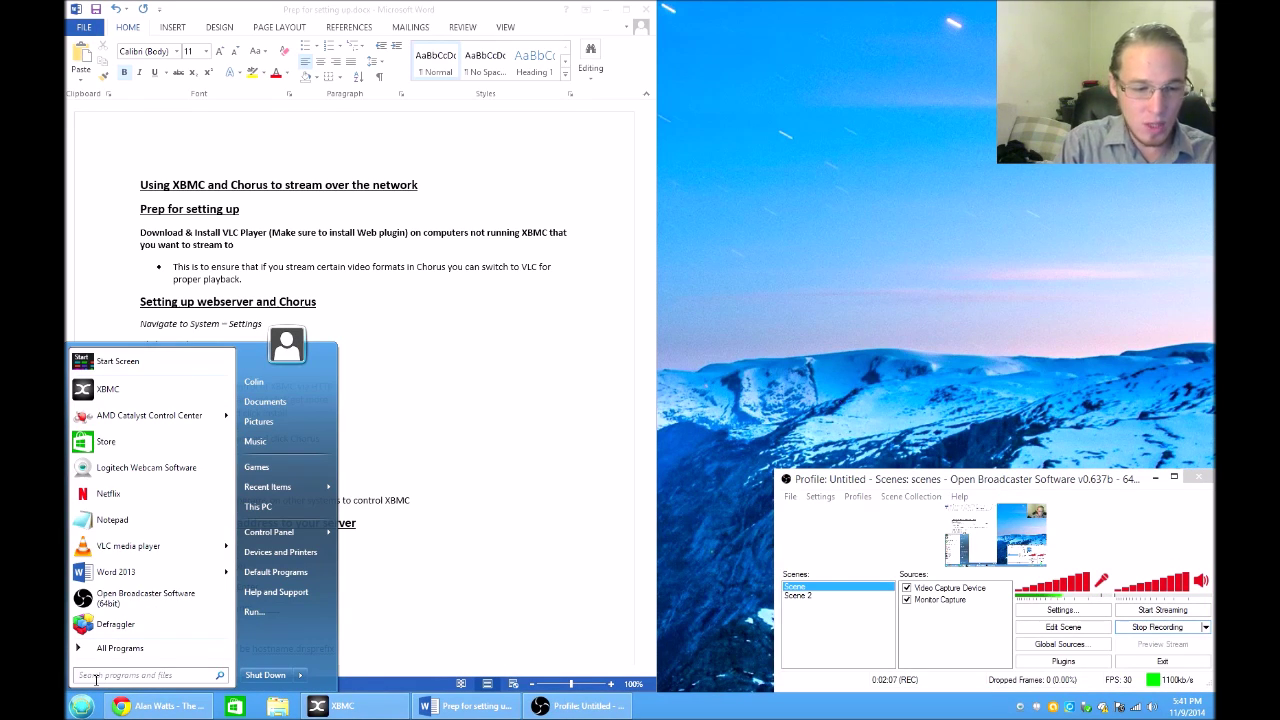
type("cmd")
key("Return")
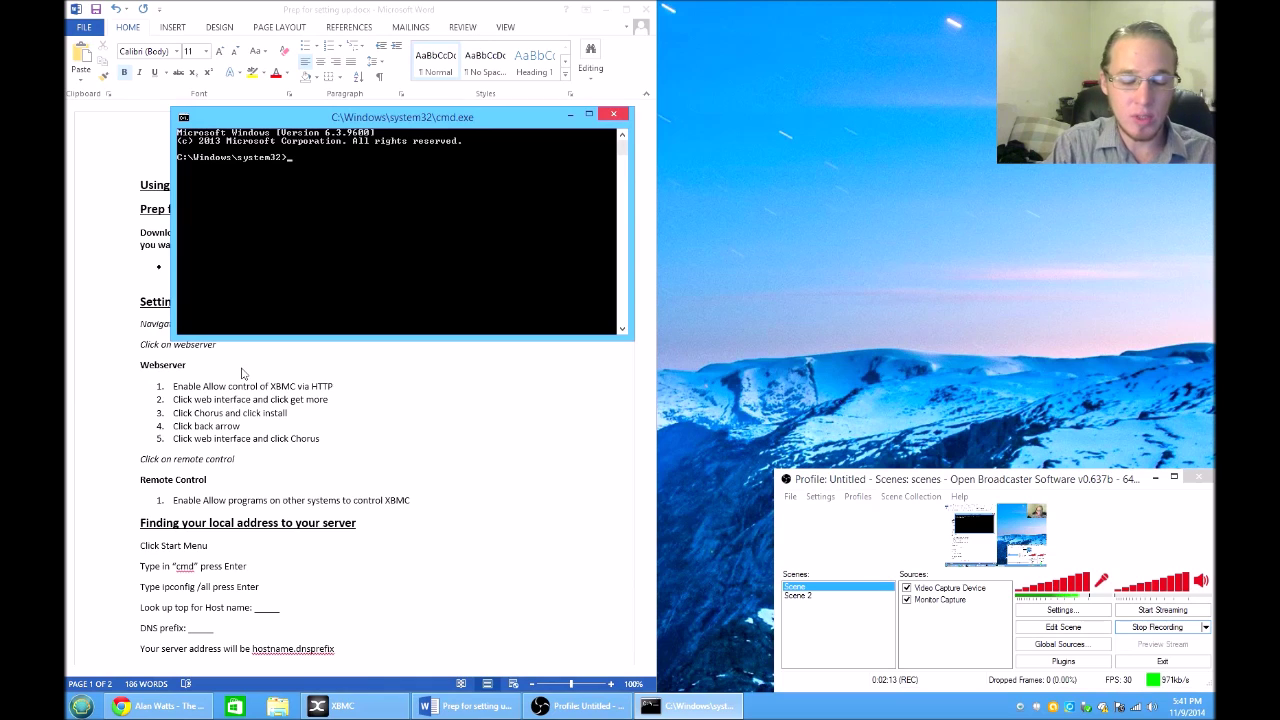
Step: Run ipconfig /all and look up the host name, DNS suffix and Wi-Fi adapter's IPv4 address in its output
type("ipco")
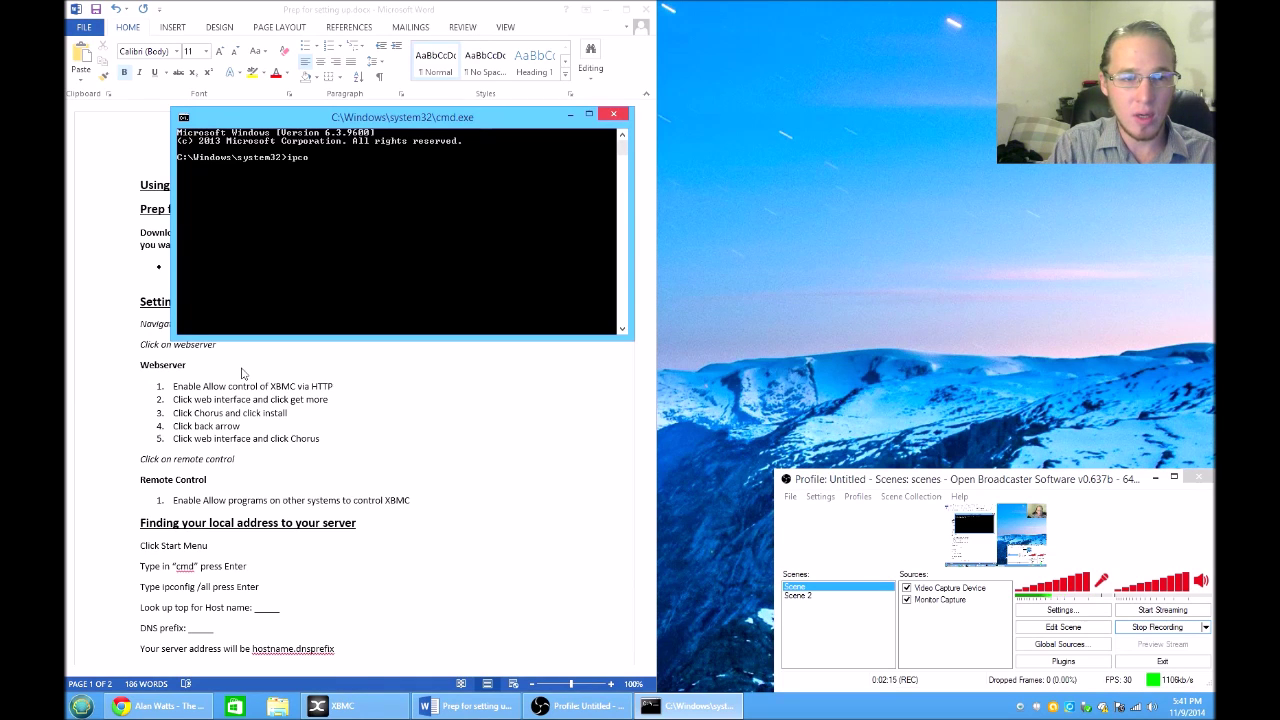
type("nfig /")
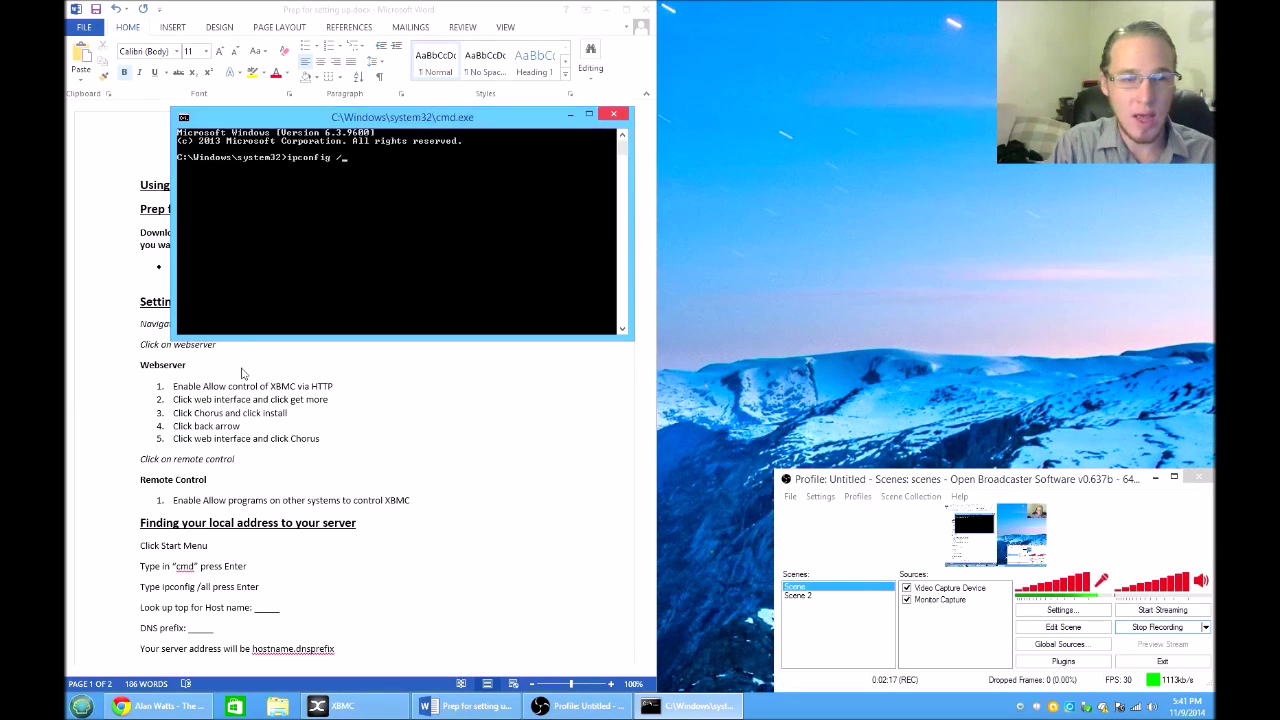
type("all")
key("Return")
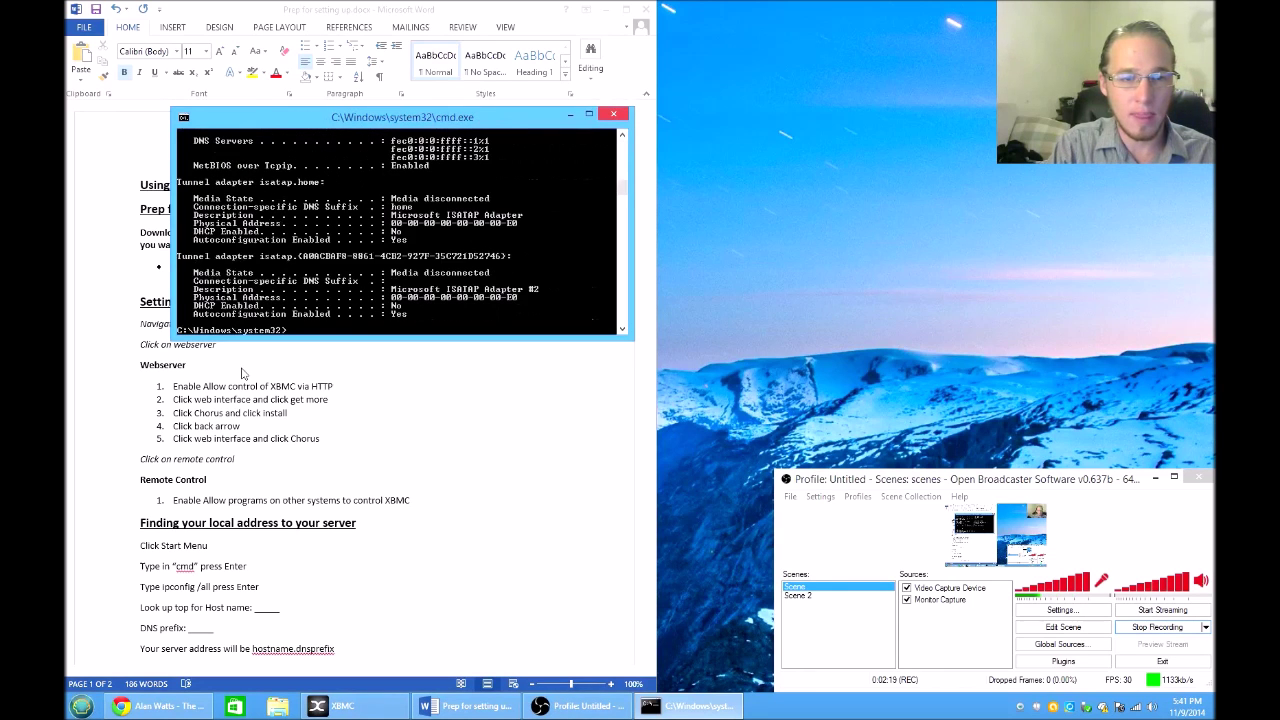
scroll(352, 262, "up", 10)
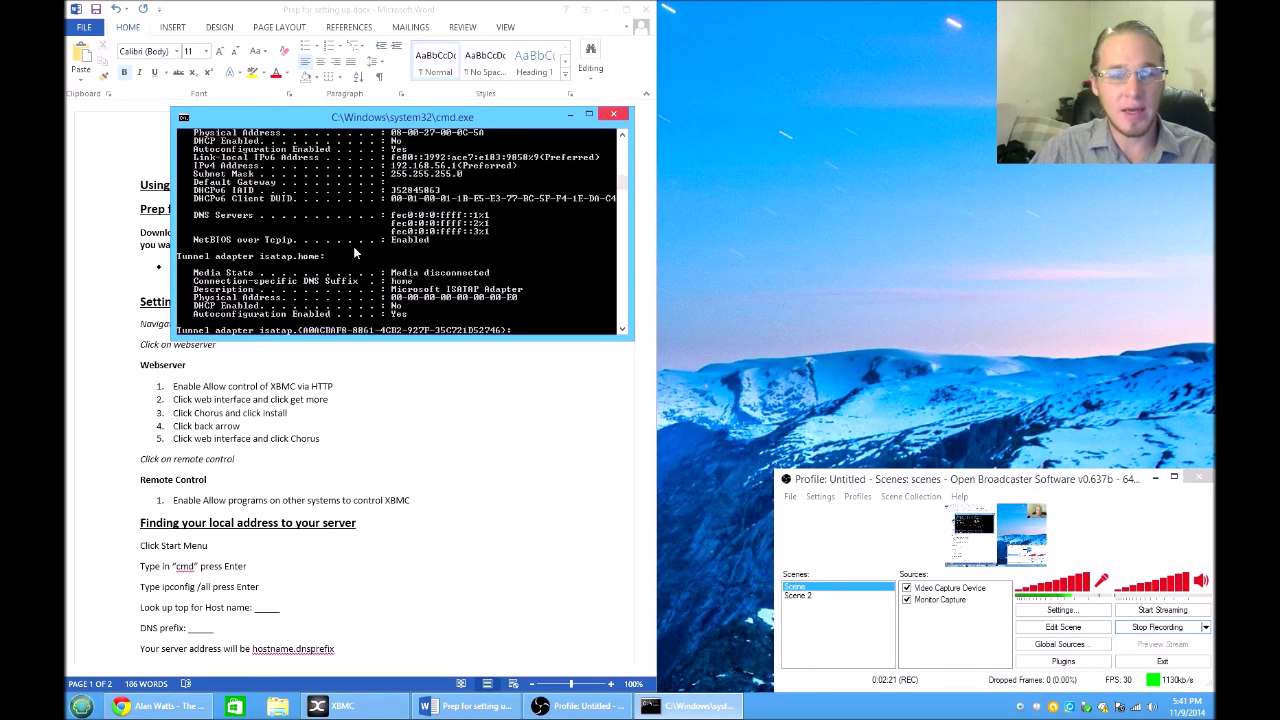
scroll(352, 262, "up", 8)
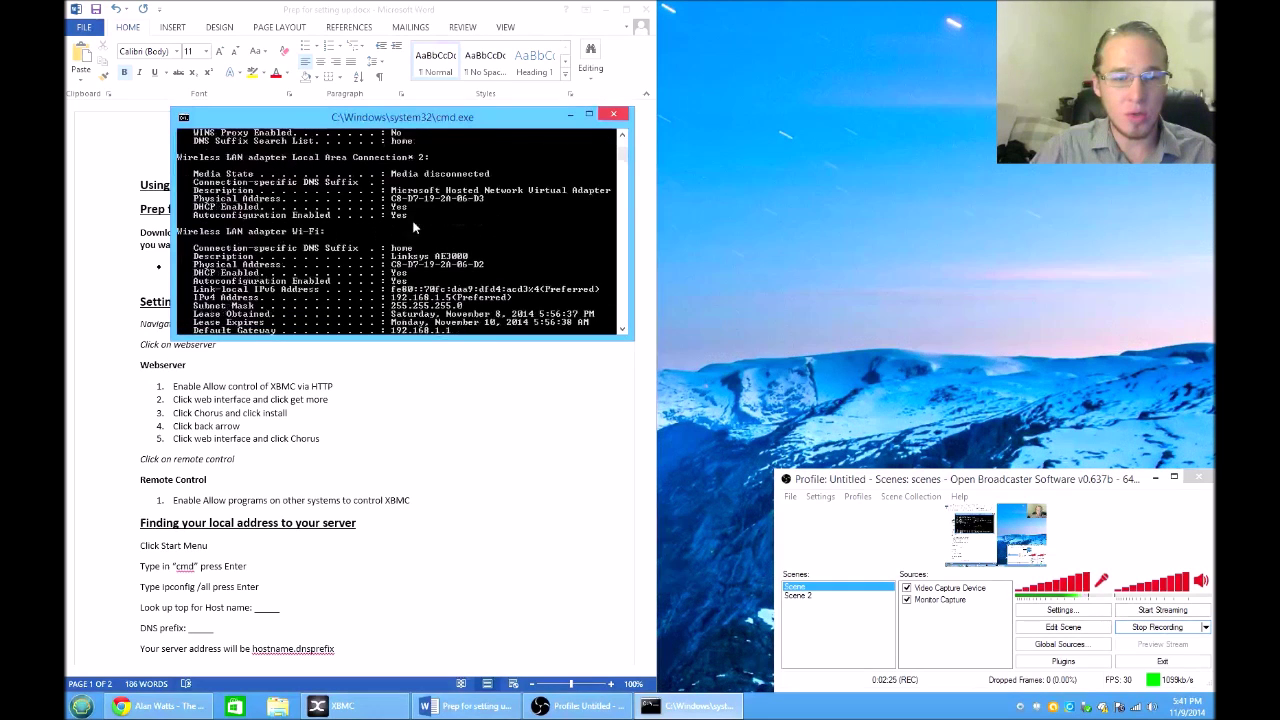
scroll(412, 234, "down", 1)
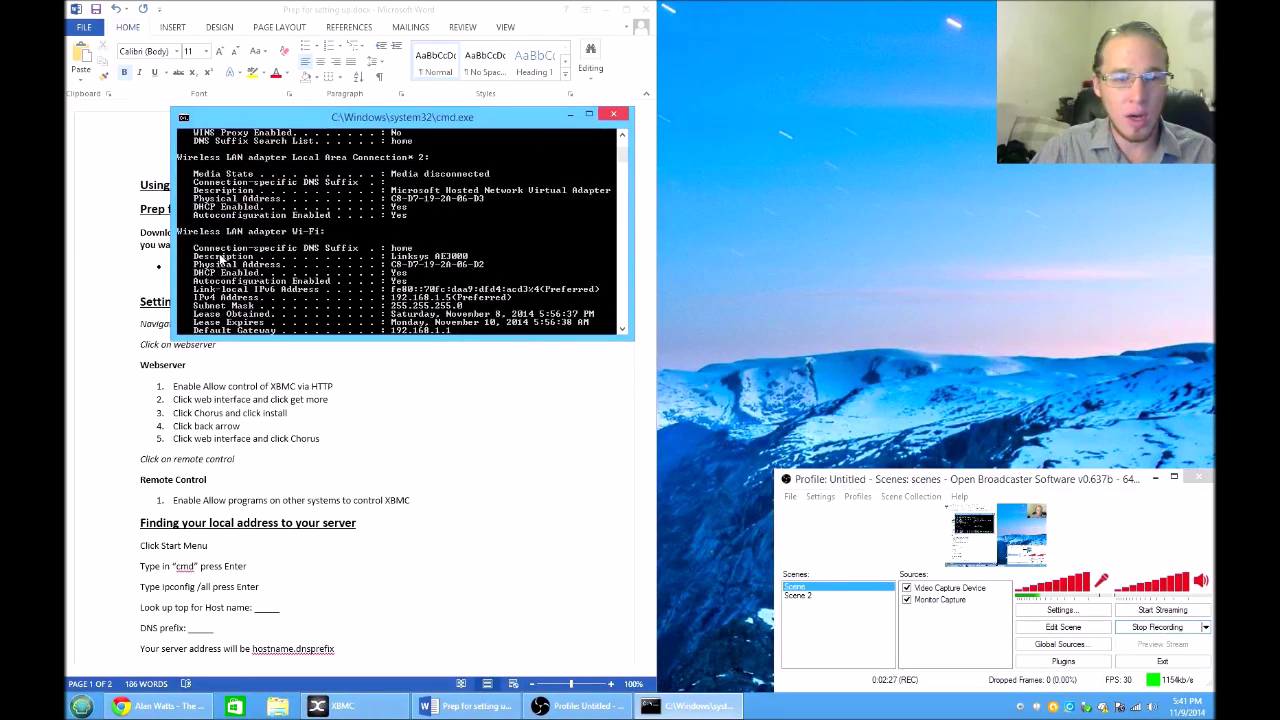
scroll(222, 258, "up", 3)
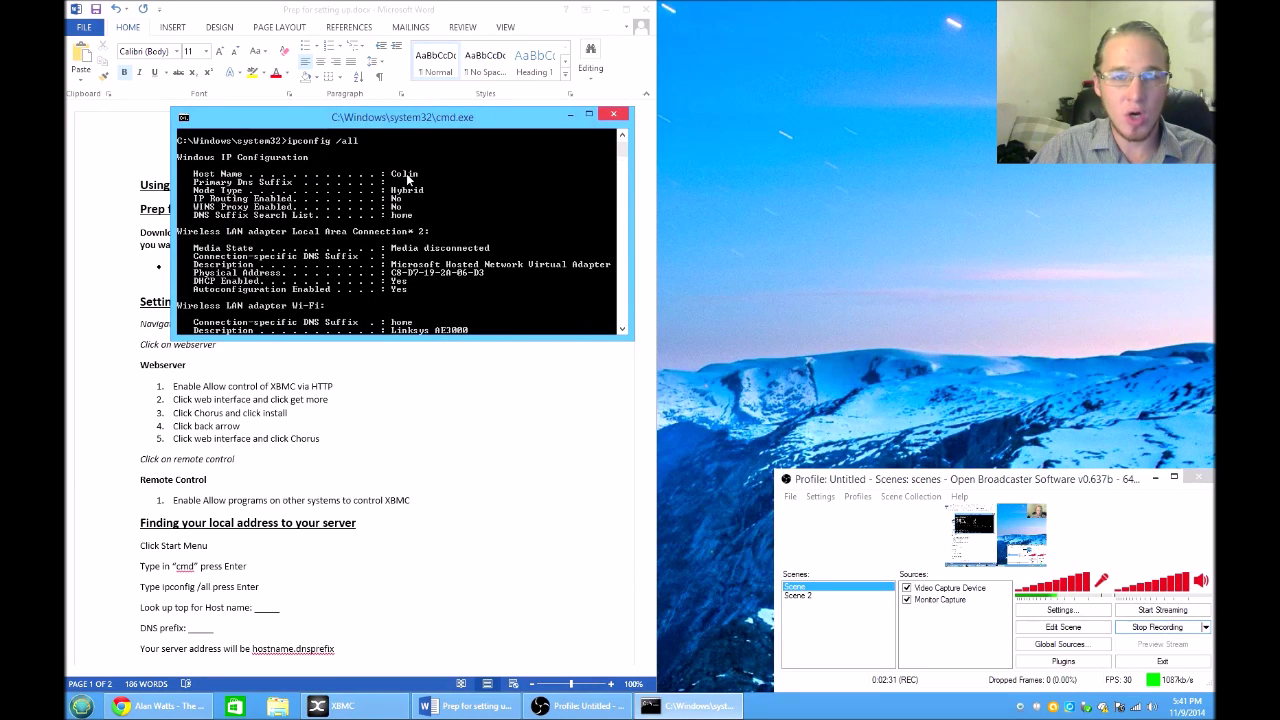
scroll(268, 265, "down", 1)
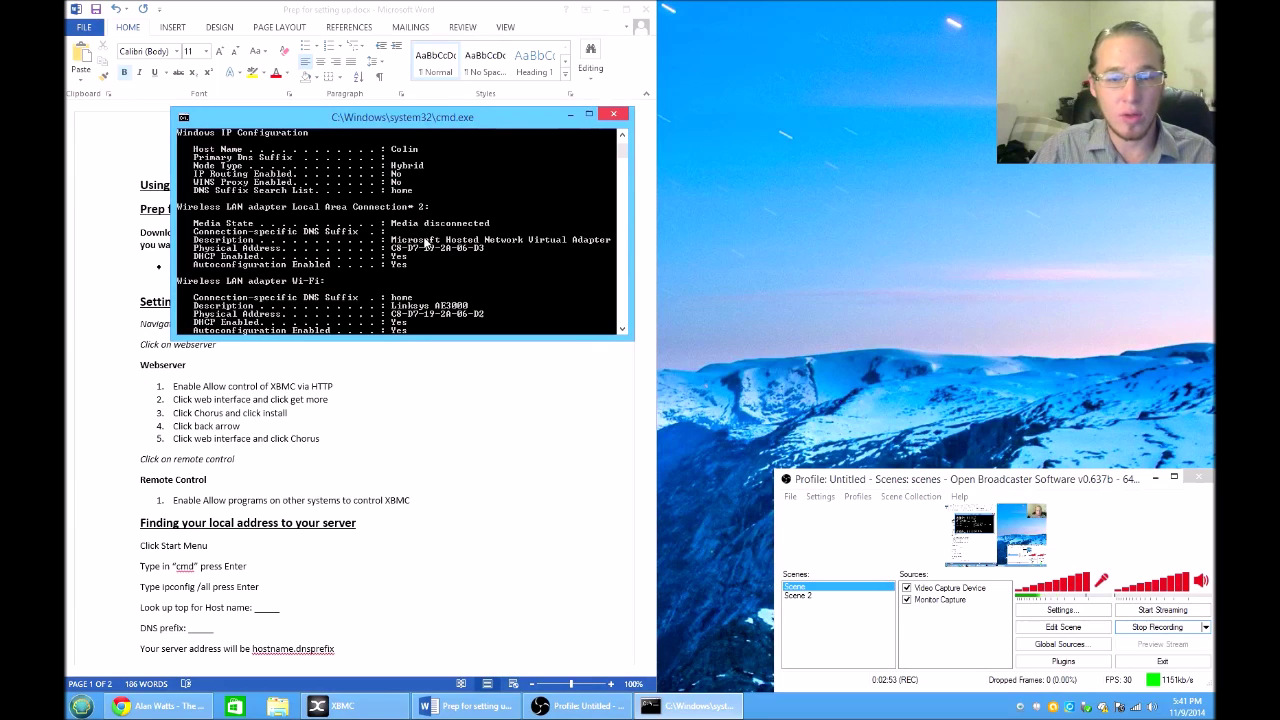
scroll(416, 268, "down", 5)
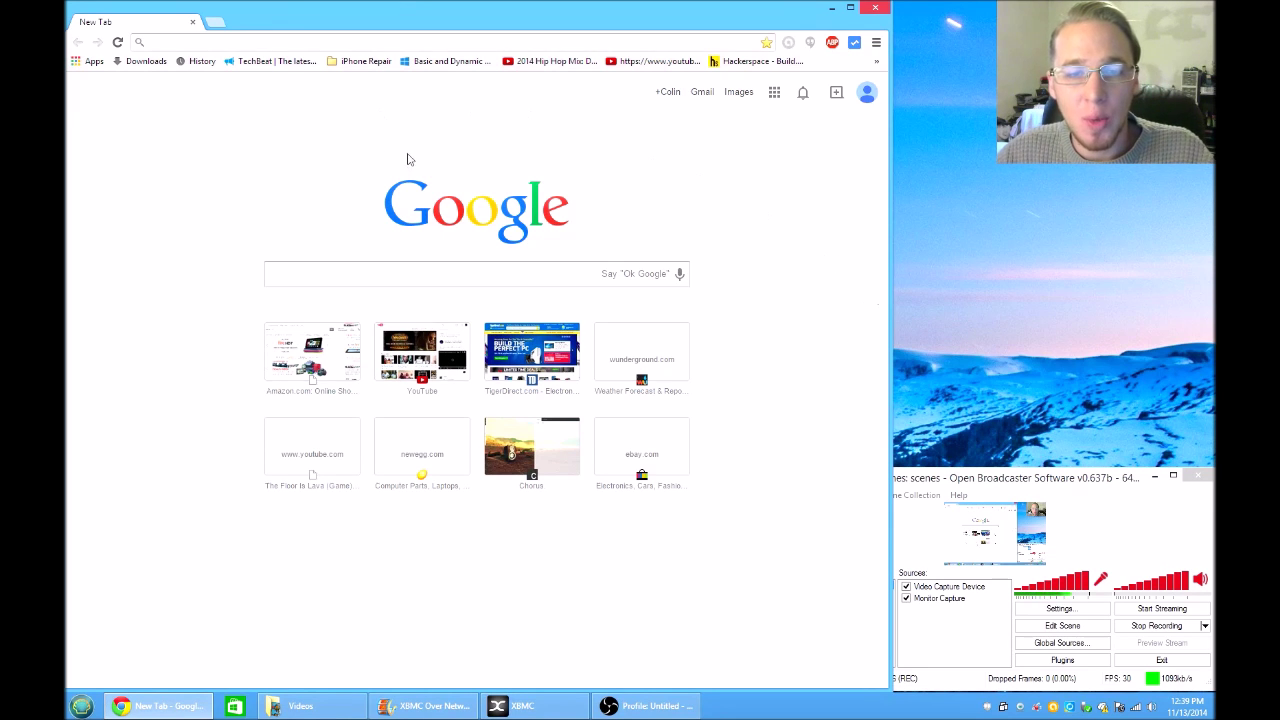
Step: Open the Chorus web interface in Chrome at 192.168.1.5
left_click(203, 43)
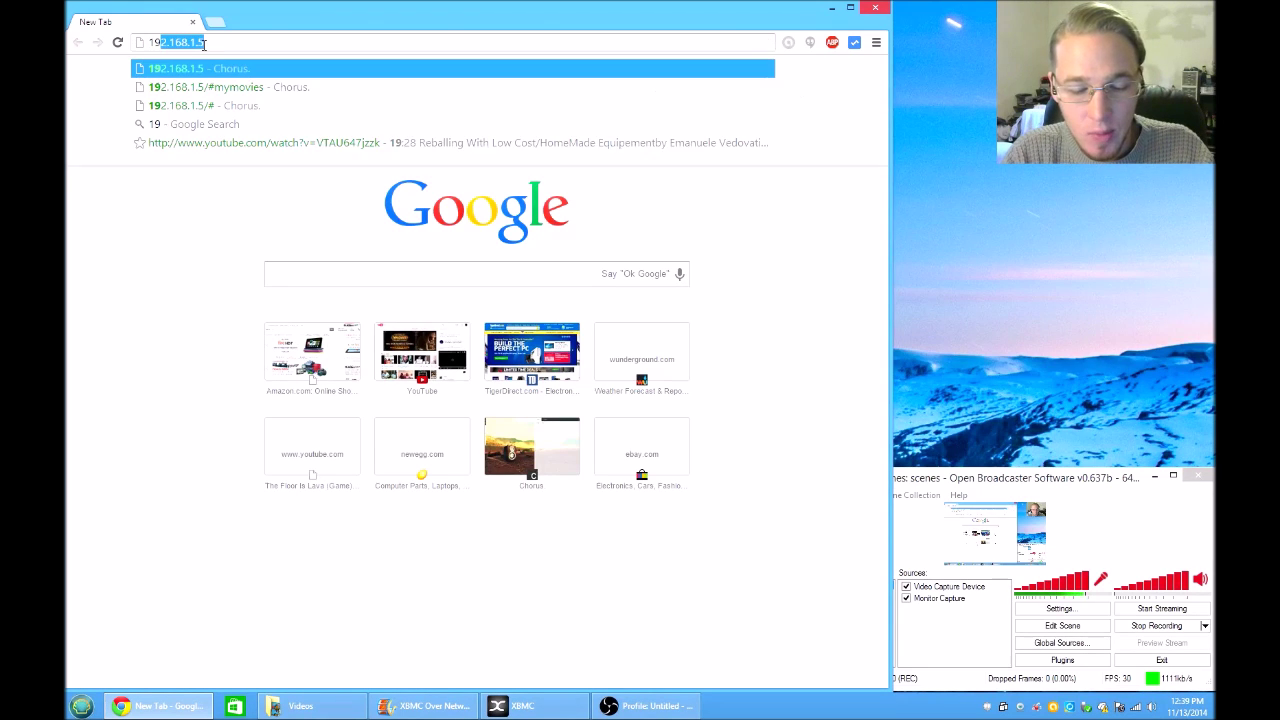
type("192.")
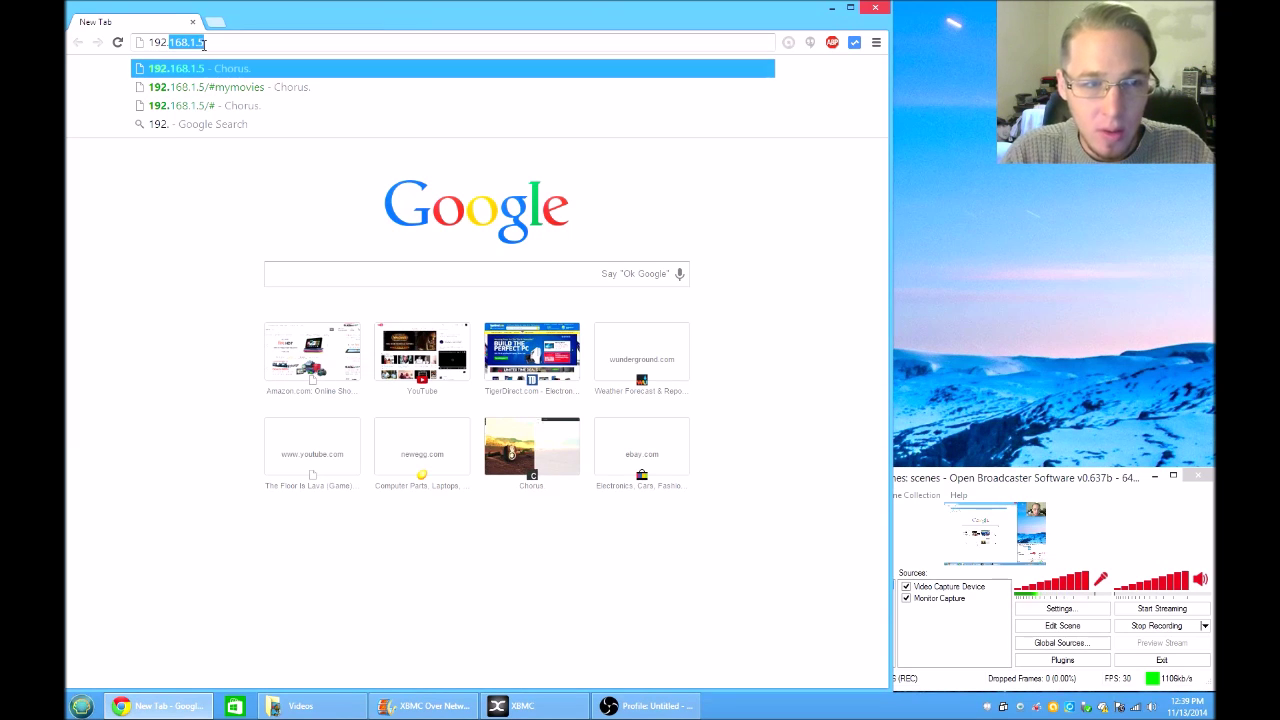
key("Return")
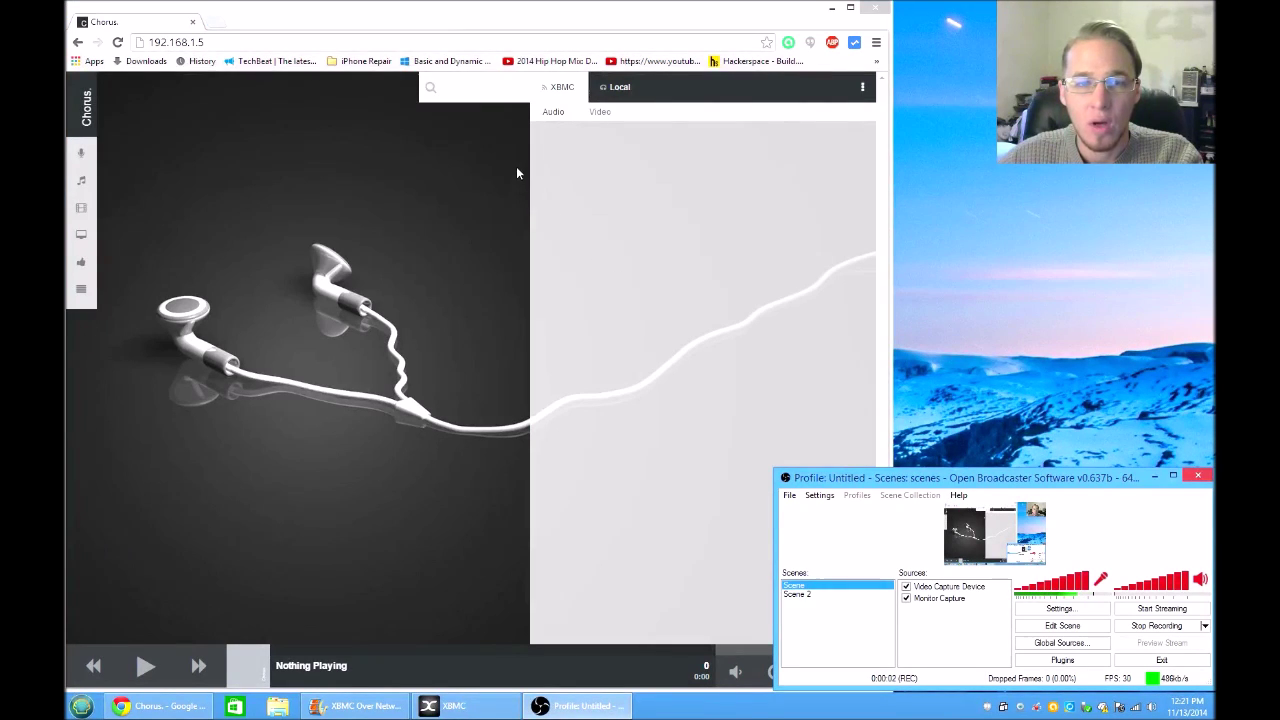
Step: Switch the Chorus playback and playlist mode between XBMC and Local, leaving it on Local
left_click(582, 98)
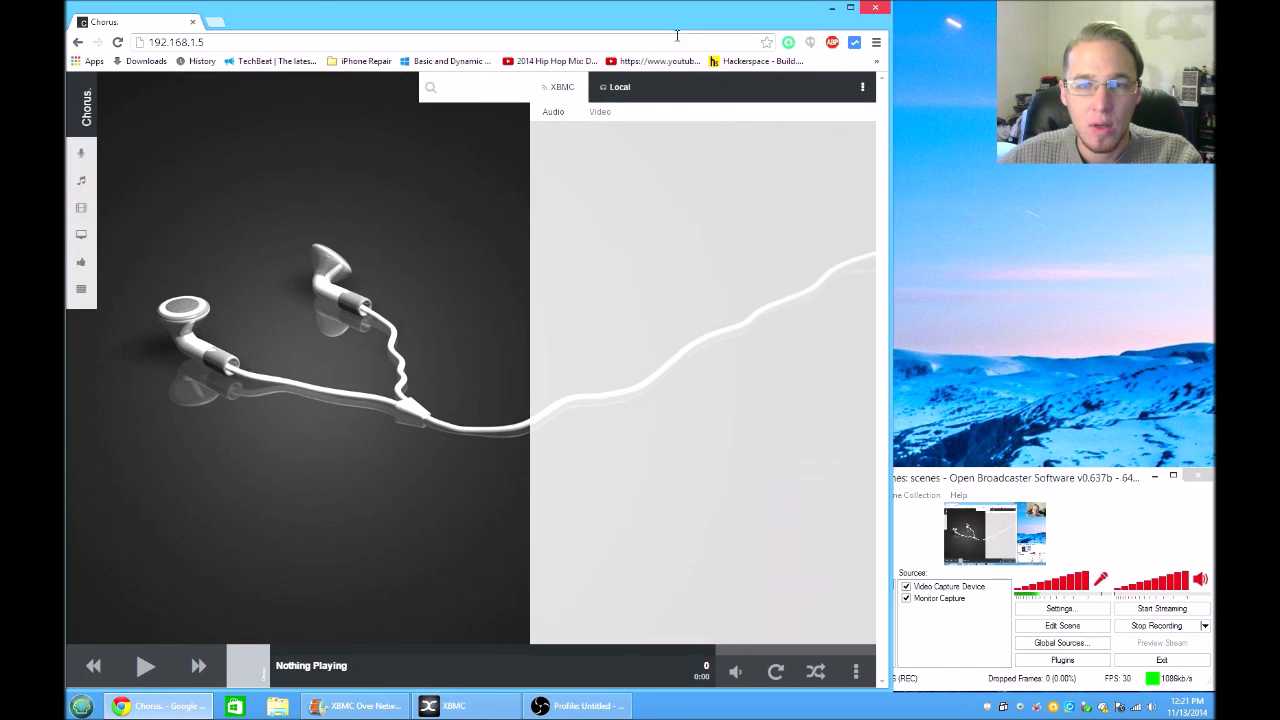
left_click(608, 91)
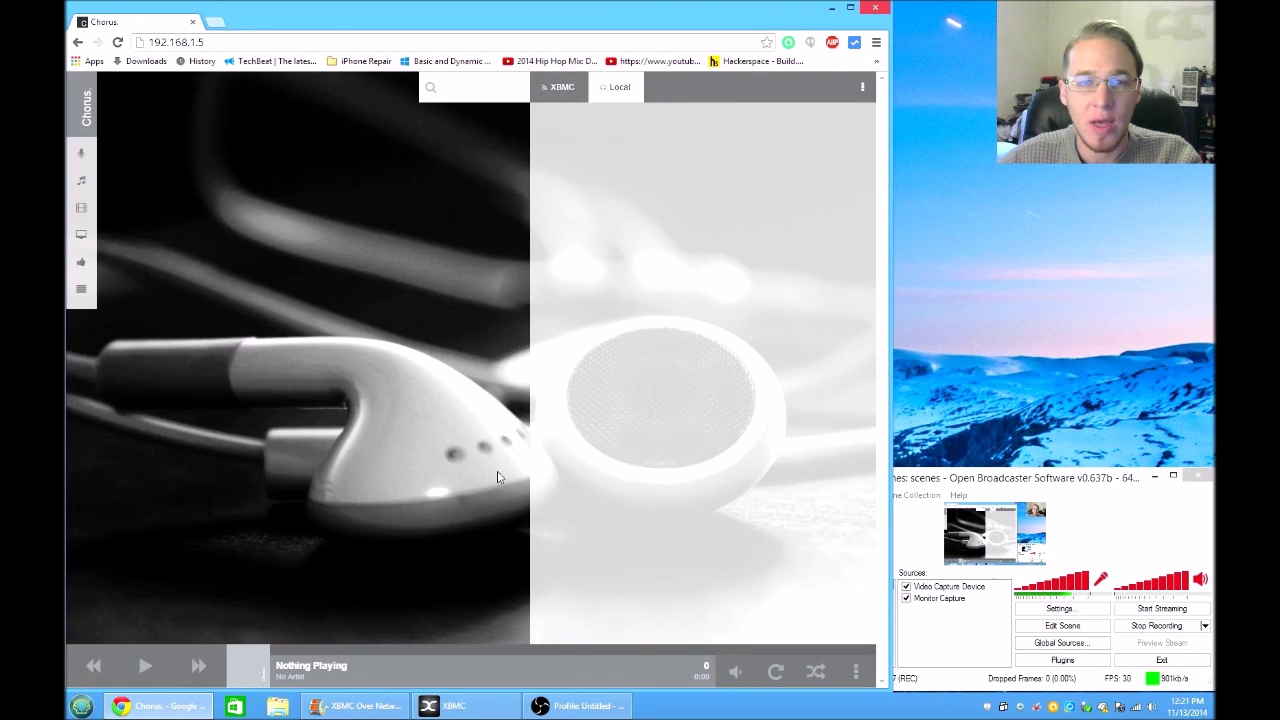
left_click(562, 95)
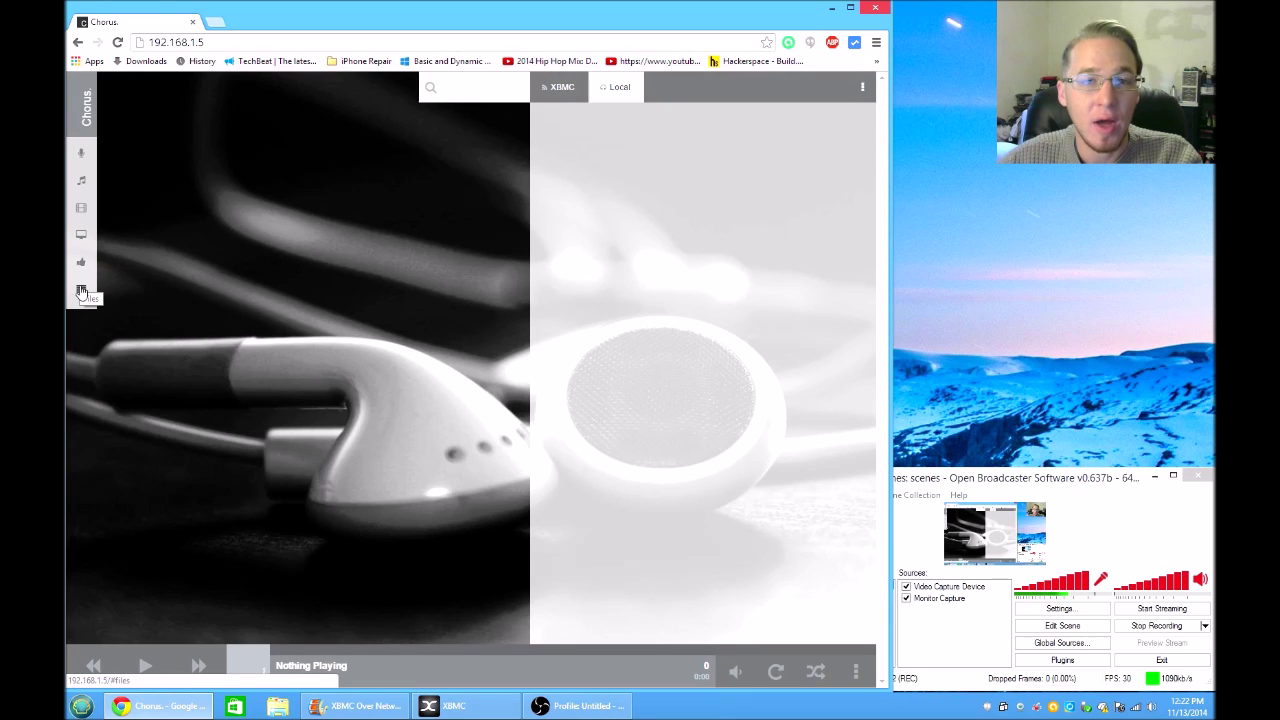
Step: Browse the Artists, Music, Movies and TV sections of the Chorus library
left_click(80, 159)
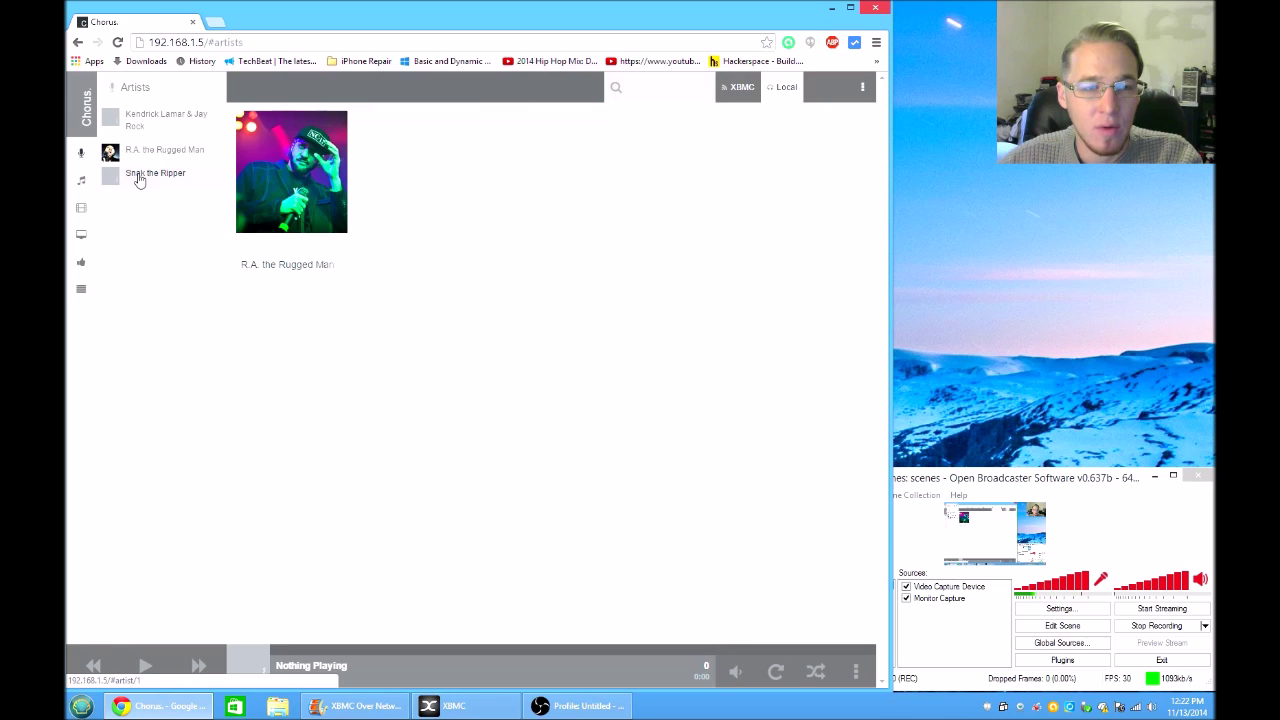
mouse_move(321, 121)
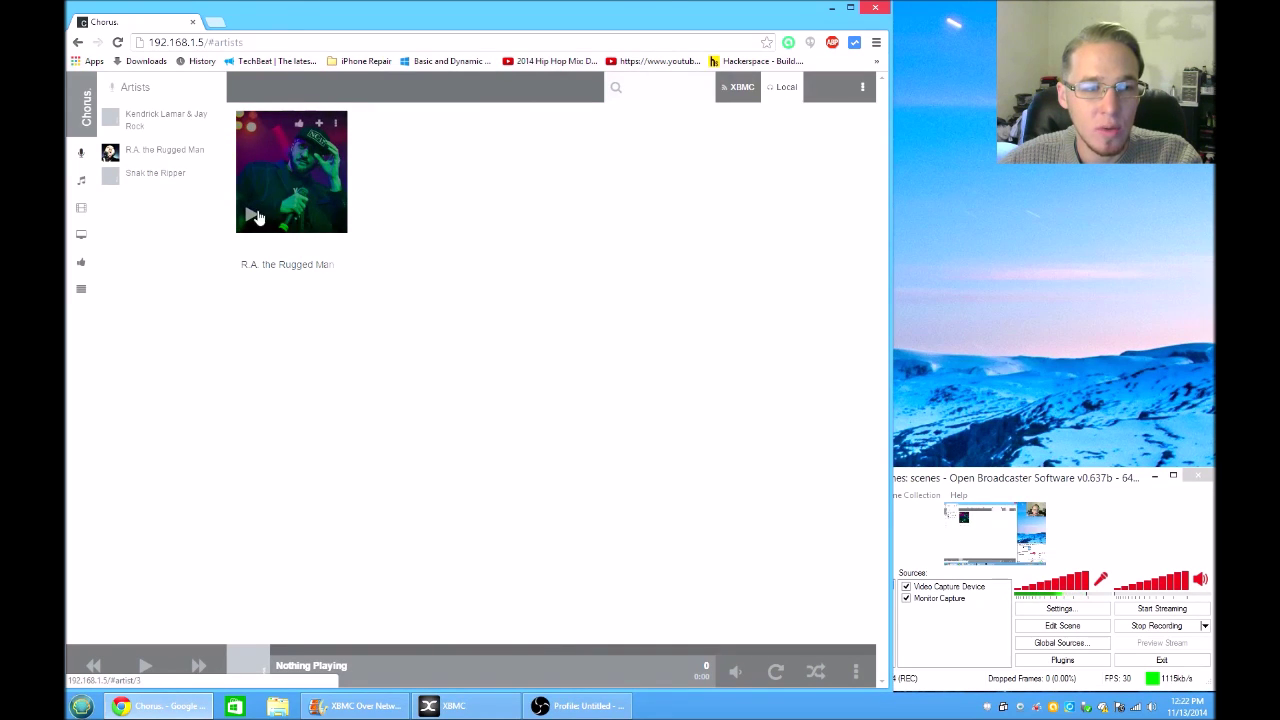
left_click(268, 218)
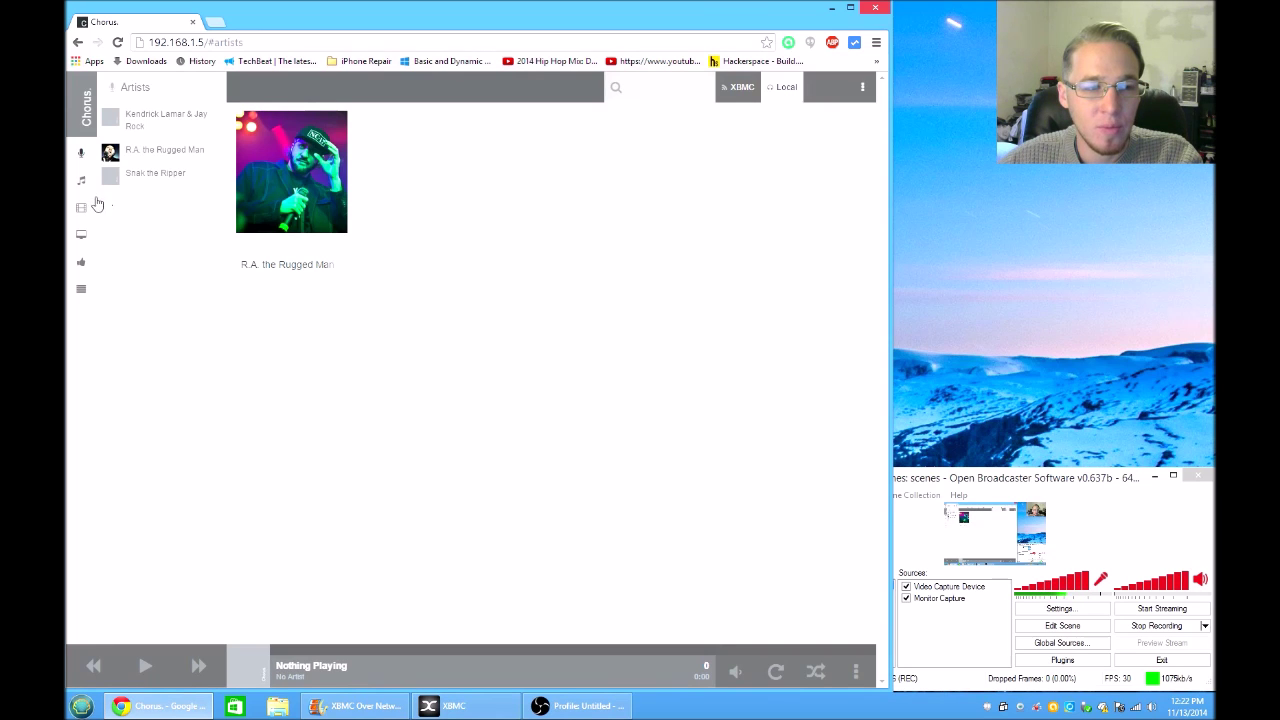
left_click(81, 182)
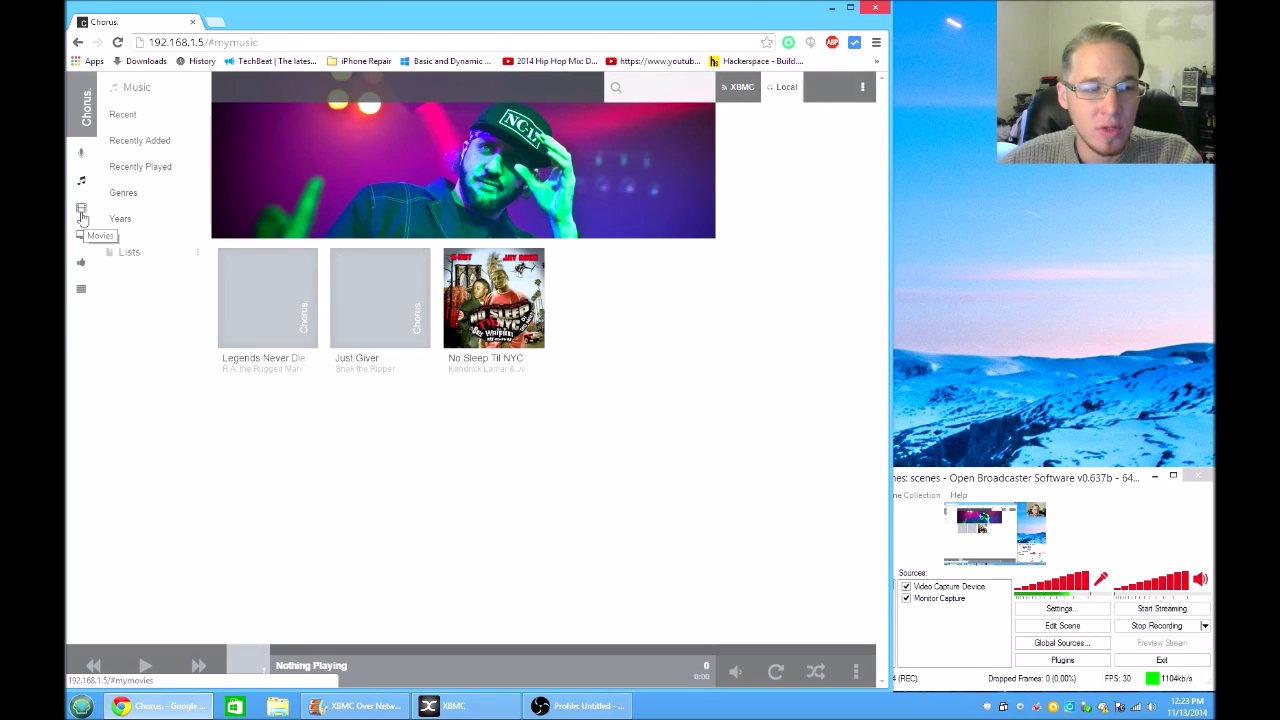
left_click(81, 212)
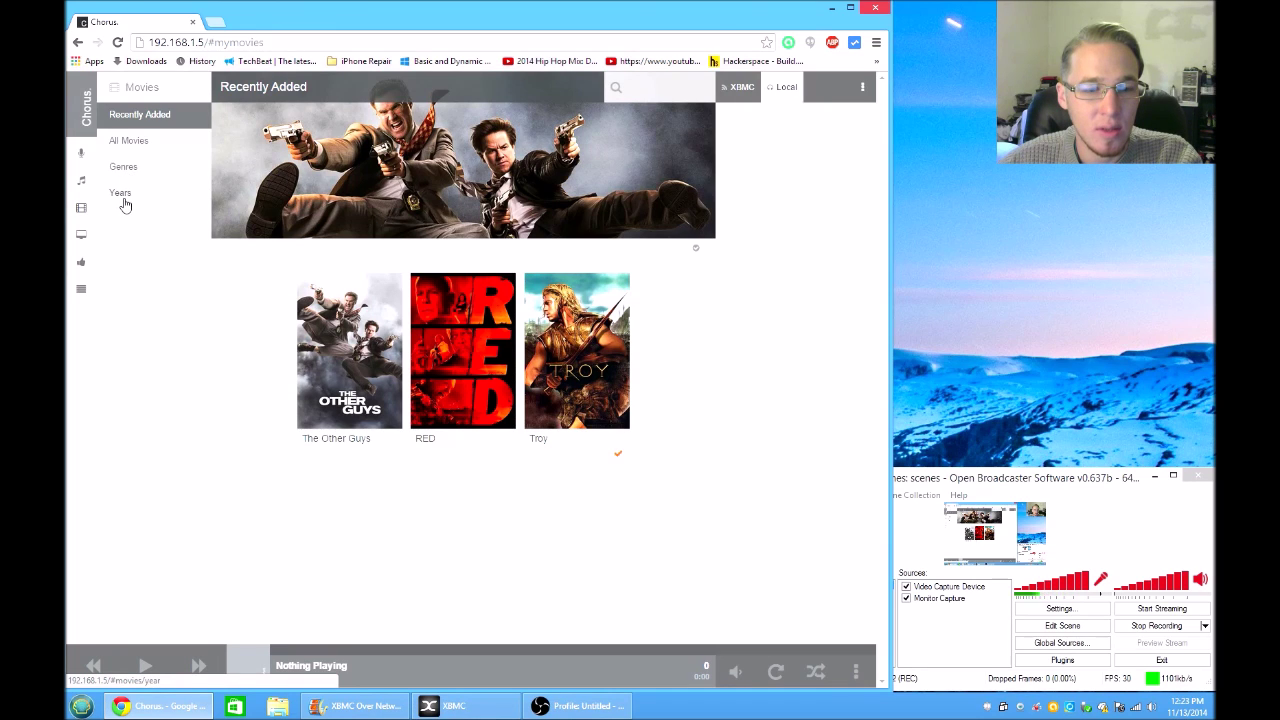
left_click(82, 240)
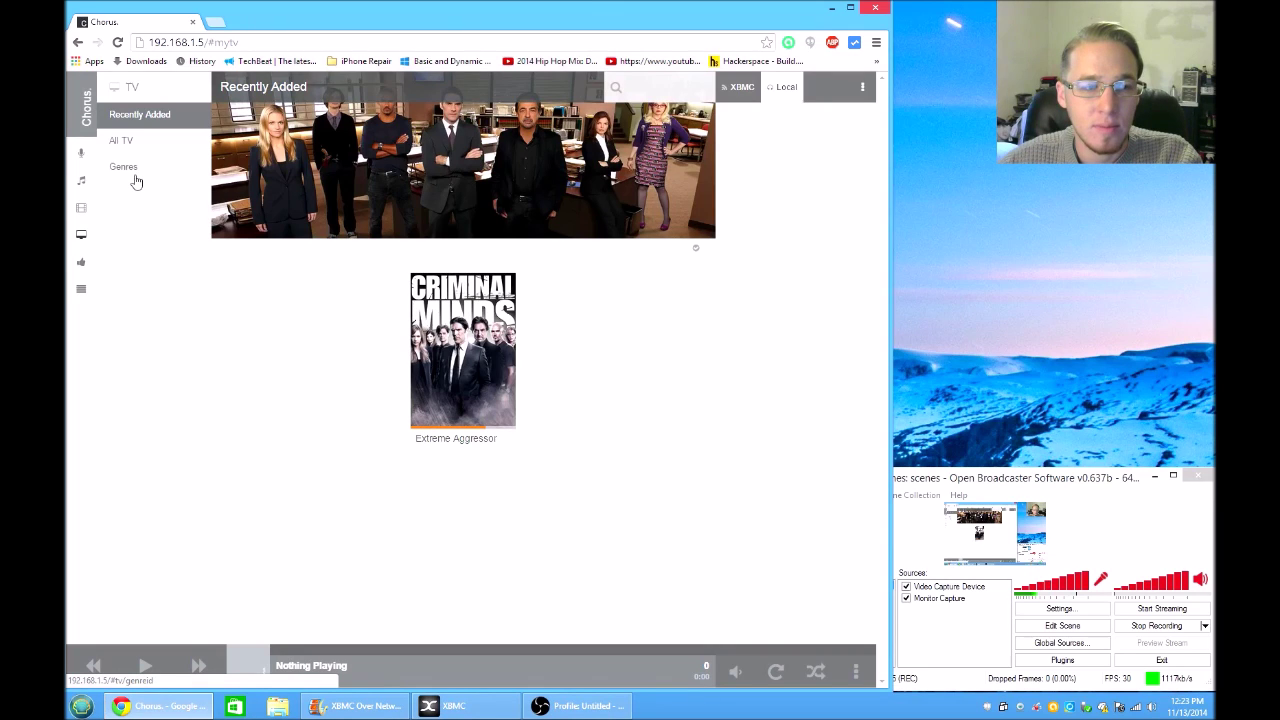
Step: Open The Other Guys from the Movies library, view its cast list and show its streaming options
left_click(82, 210)
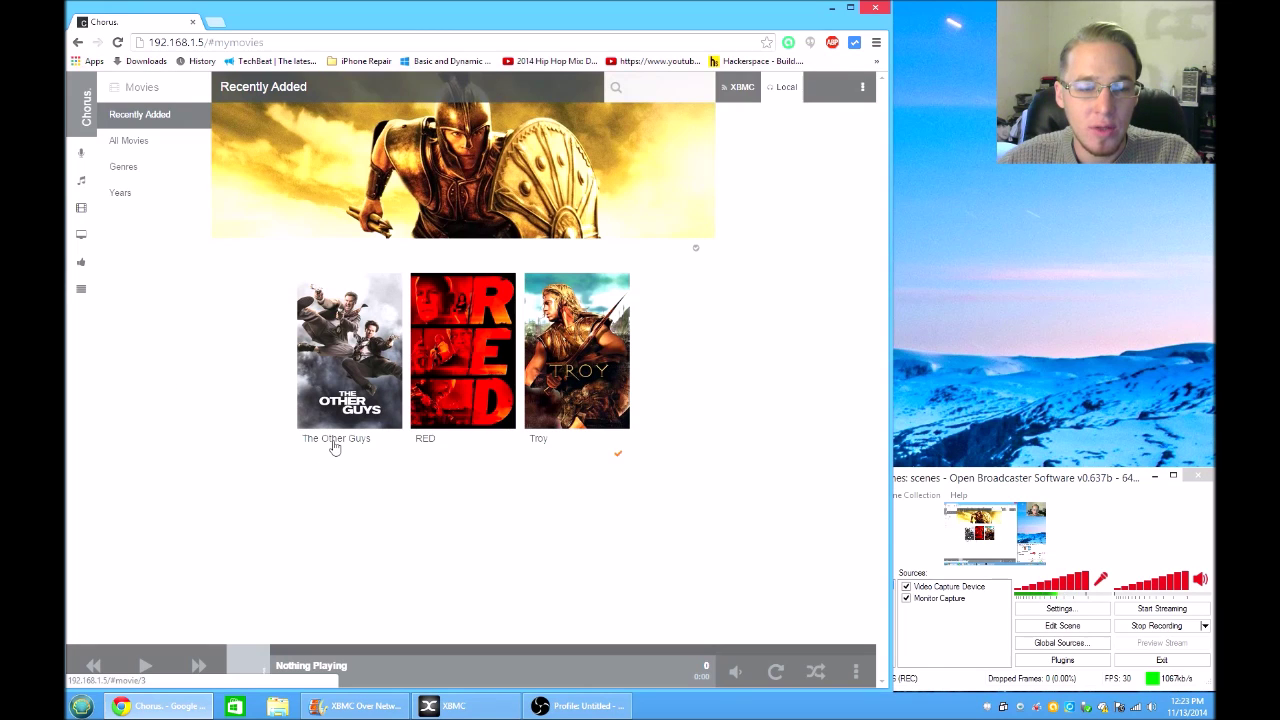
mouse_move(320, 322)
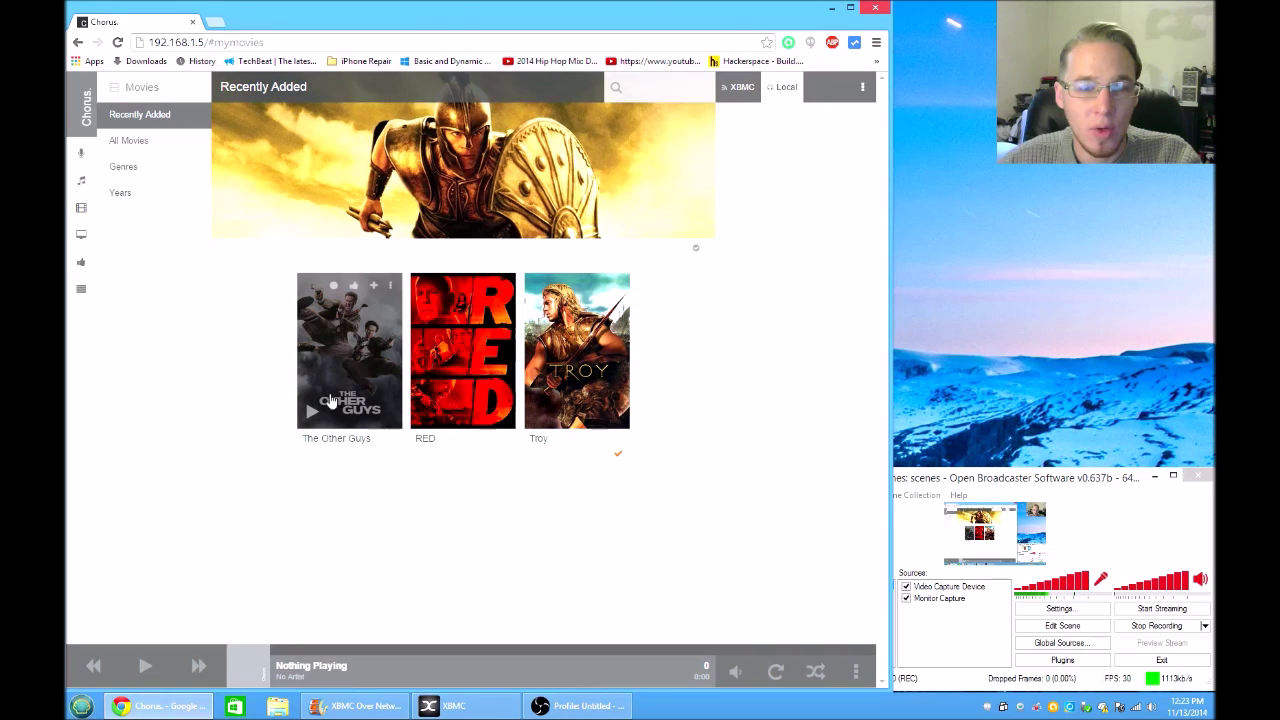
left_click(337, 440)
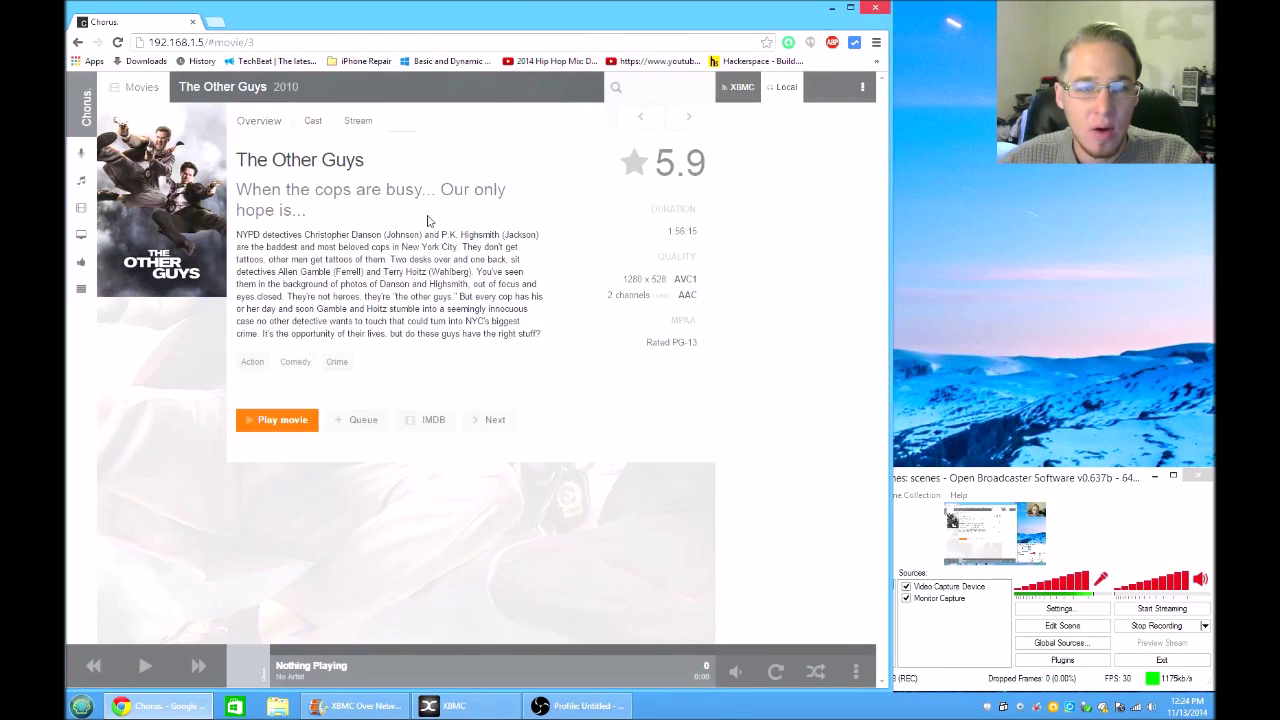
left_click(307, 126)
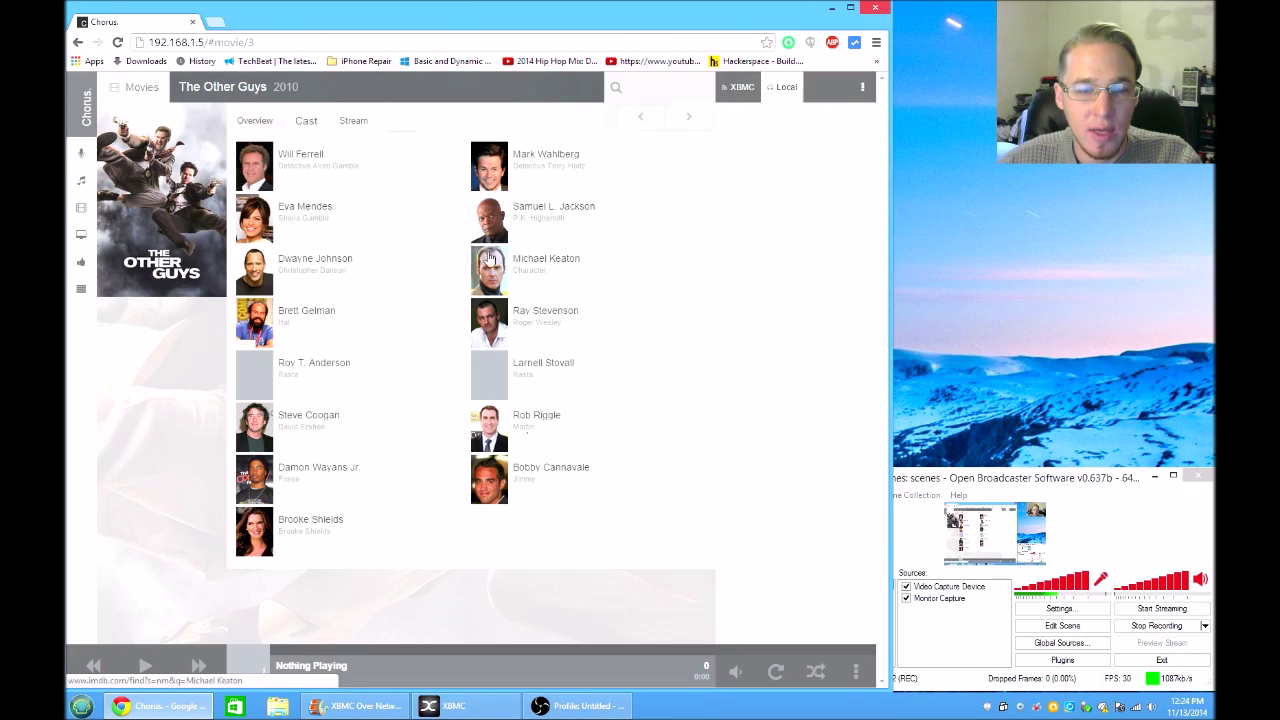
left_click(357, 124)
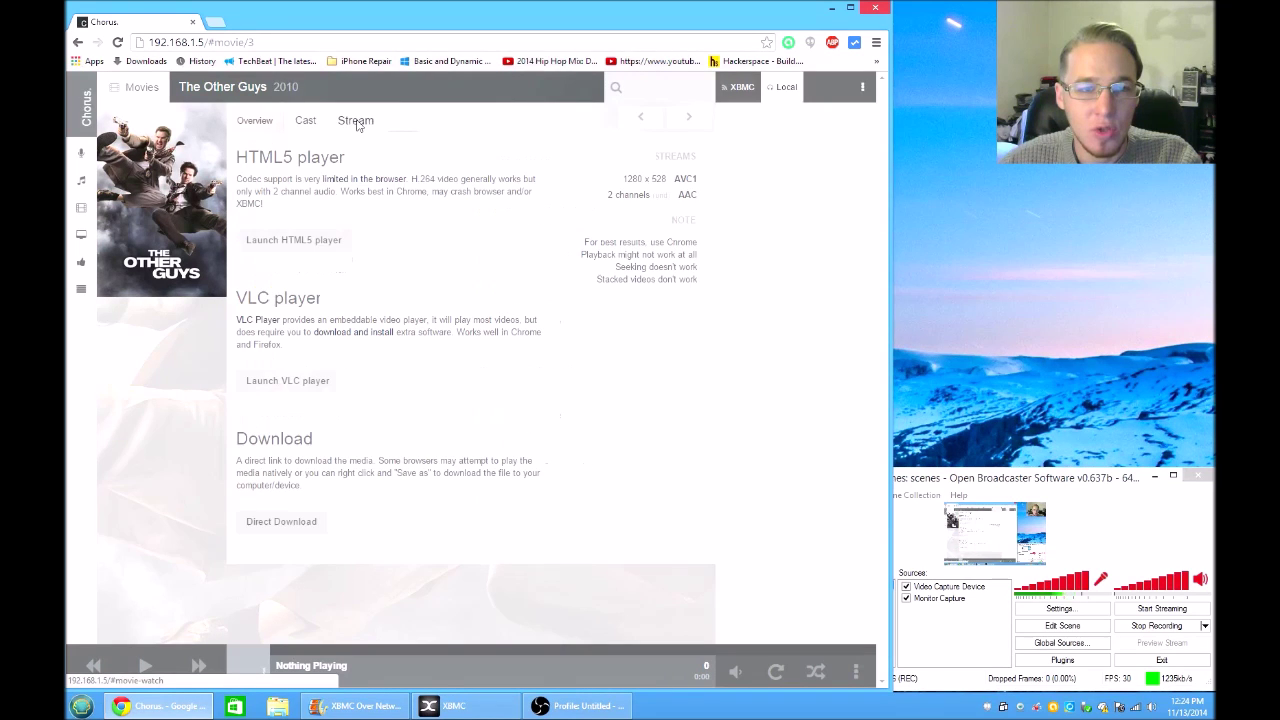
Step: Launch The Other Guys in the HTML5 player, start playback and close the player window
left_click(307, 250)
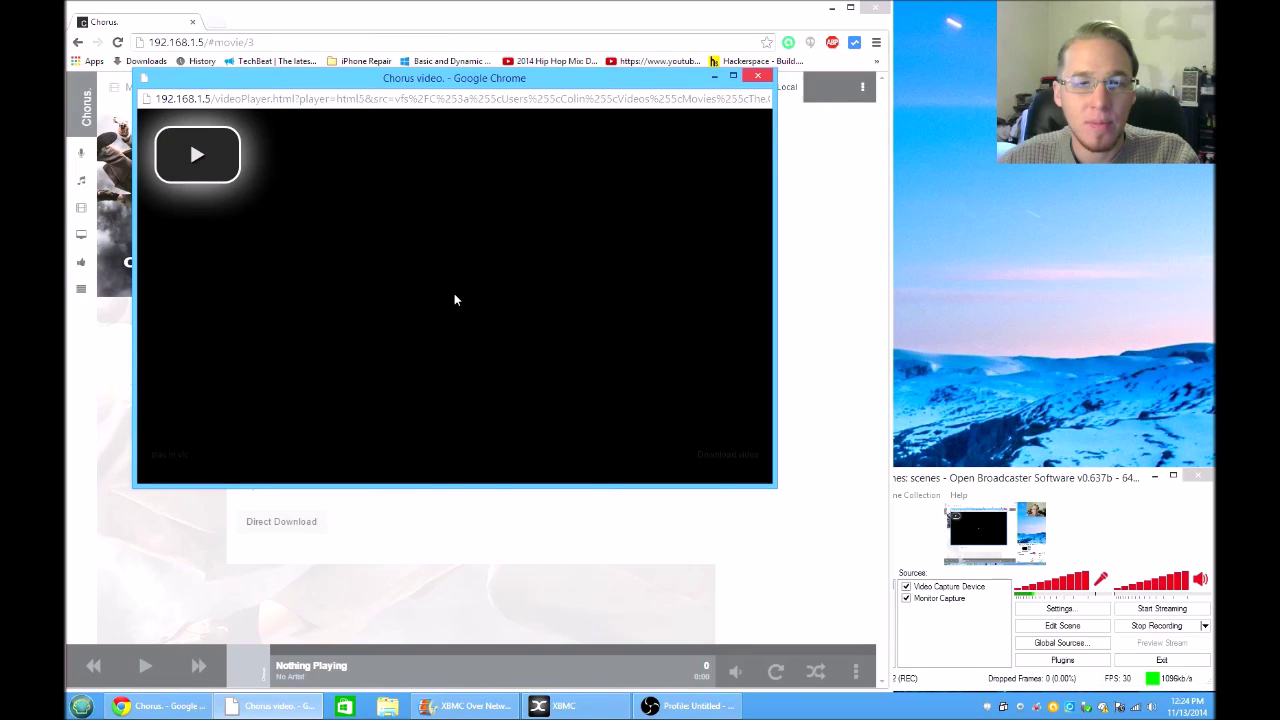
left_click(378, 276)
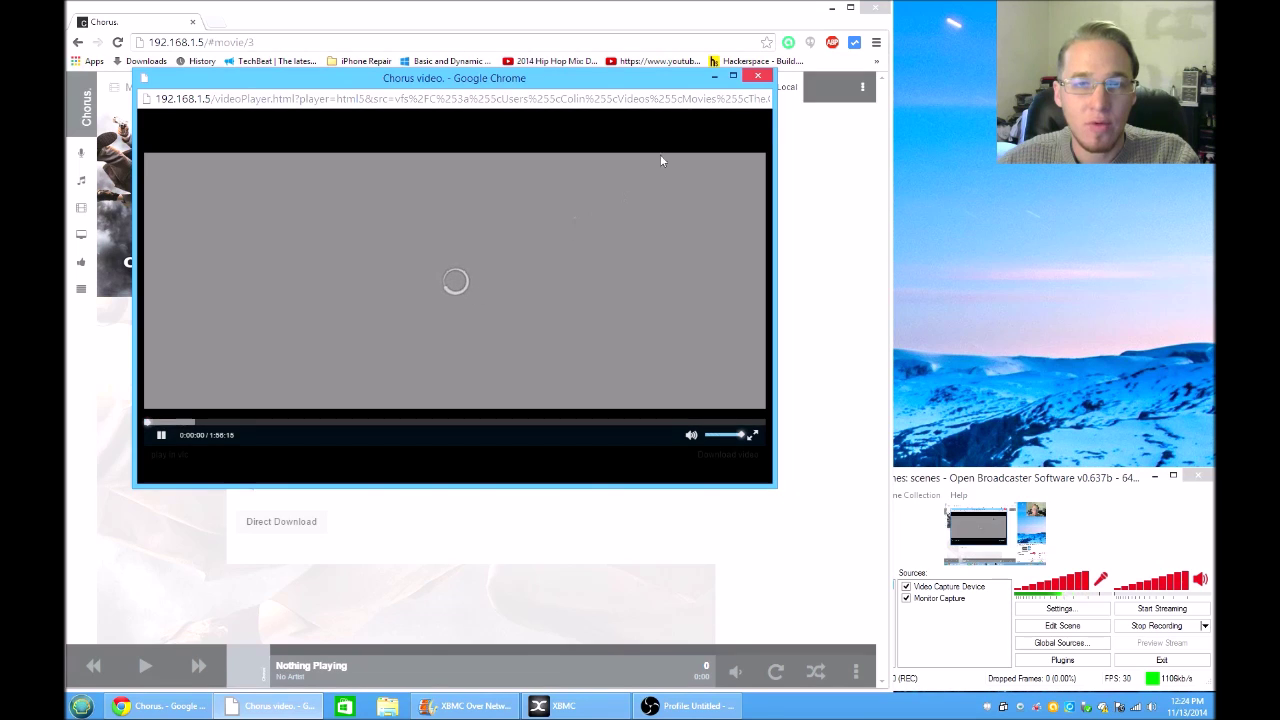
left_click(758, 78)
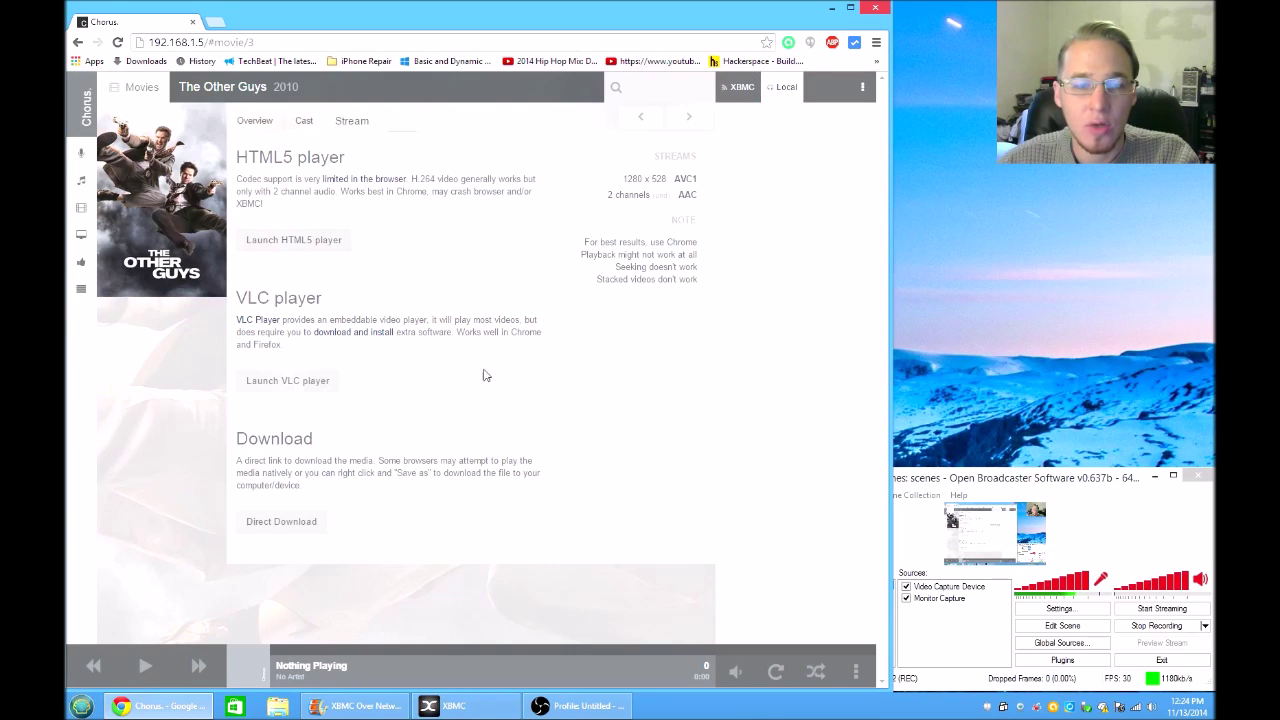
Step: Play The Other Guys in the VLC player, pause and close it, and try the movie's direct download
left_click(324, 384)
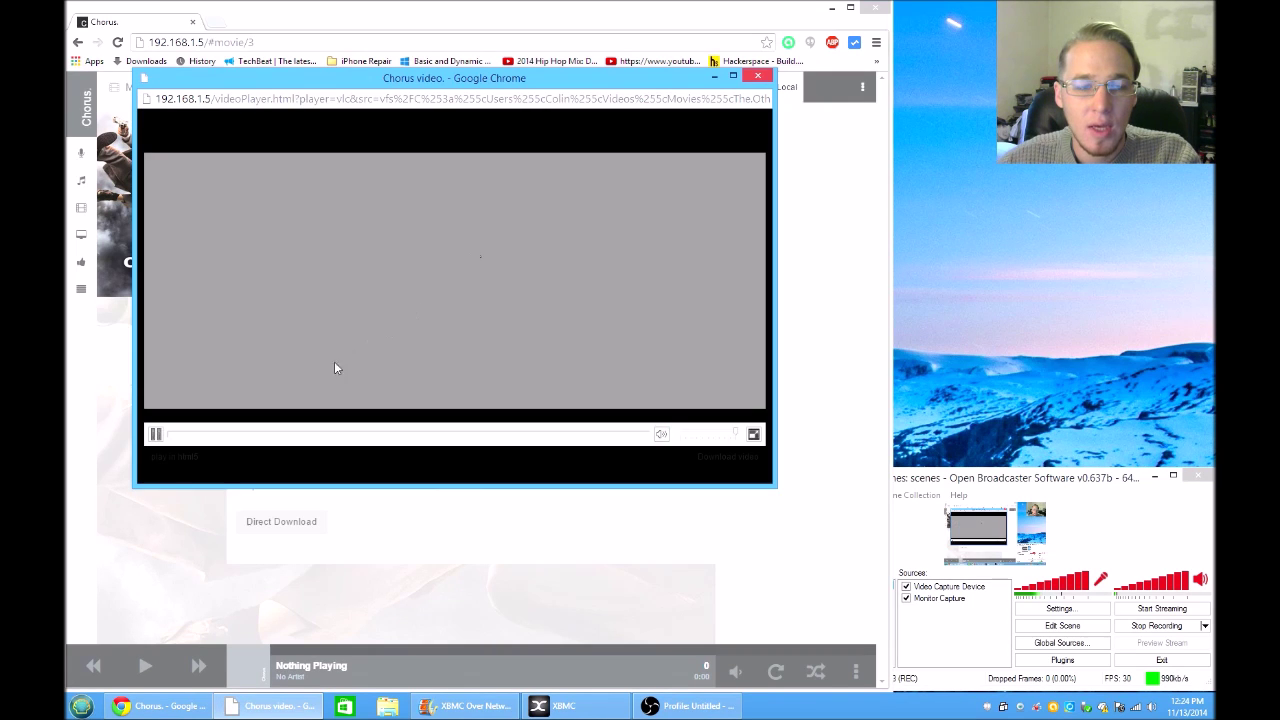
left_click(155, 436)
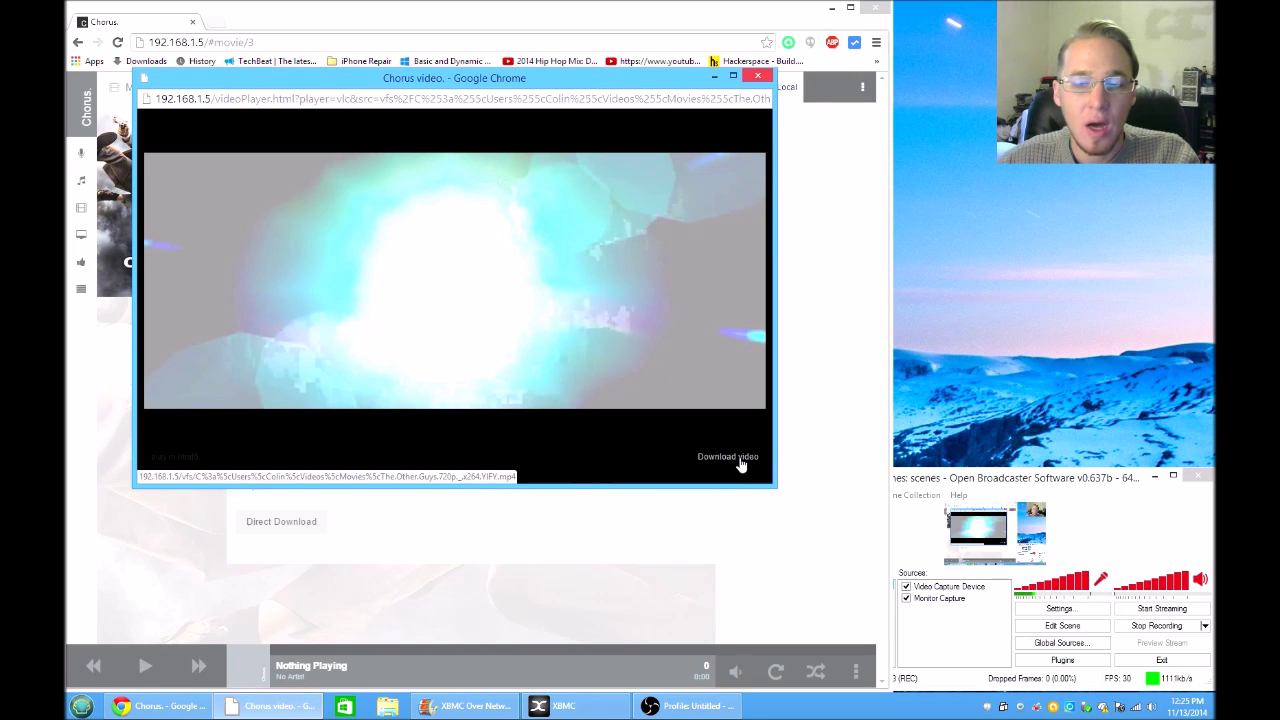
mouse_move(643, 250)
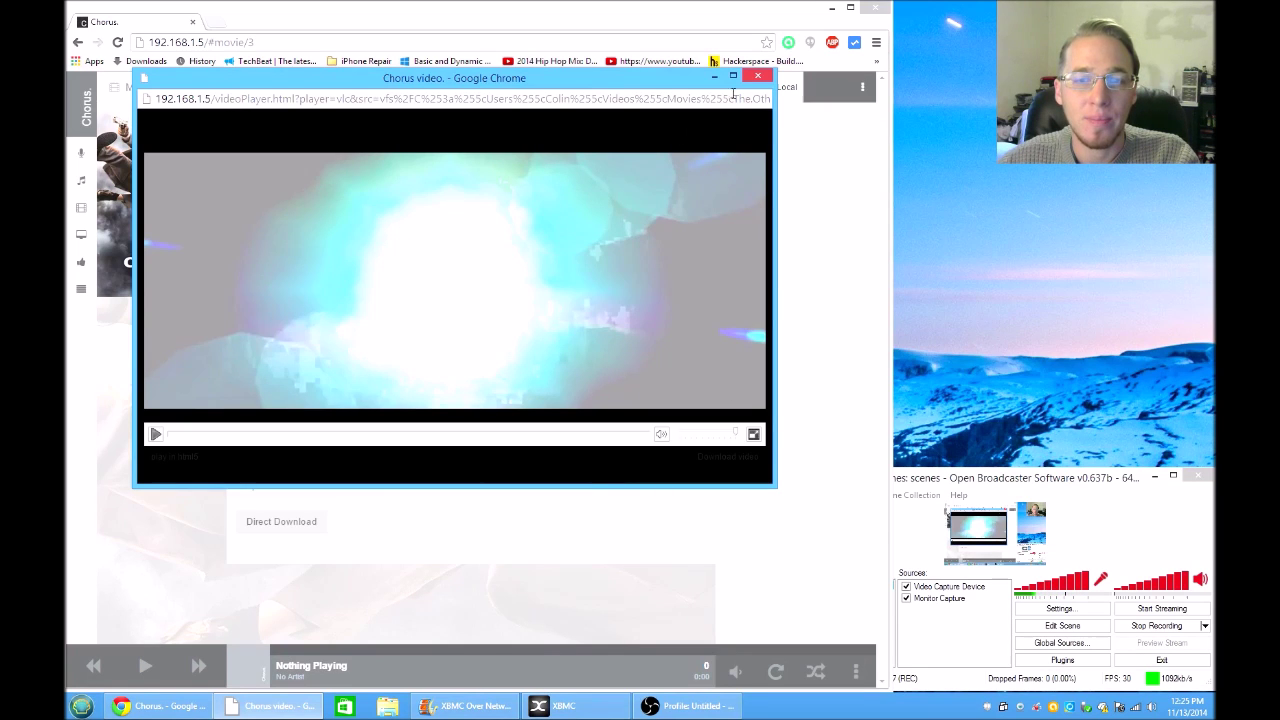
left_click(758, 76)
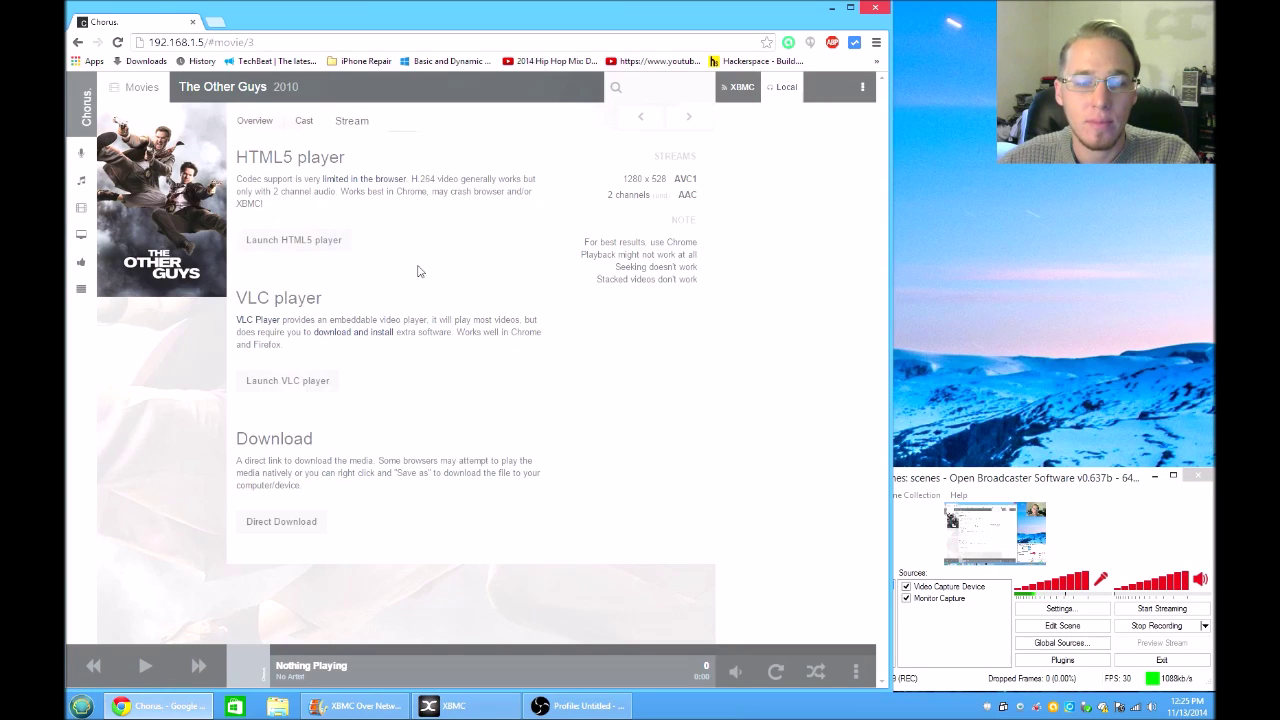
left_click(285, 525)
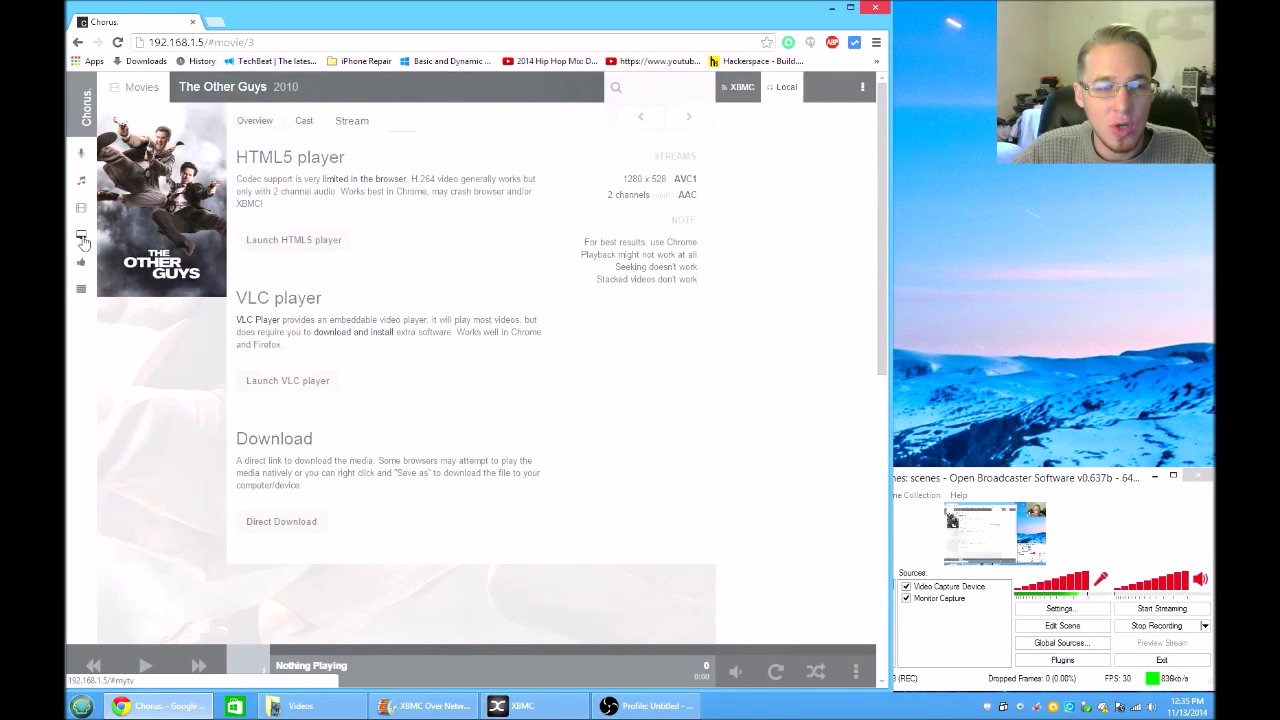
Step: Open the Criminal Minds episode Extreme Aggressor from the TV library and view its cast and streaming options
left_click(82, 238)
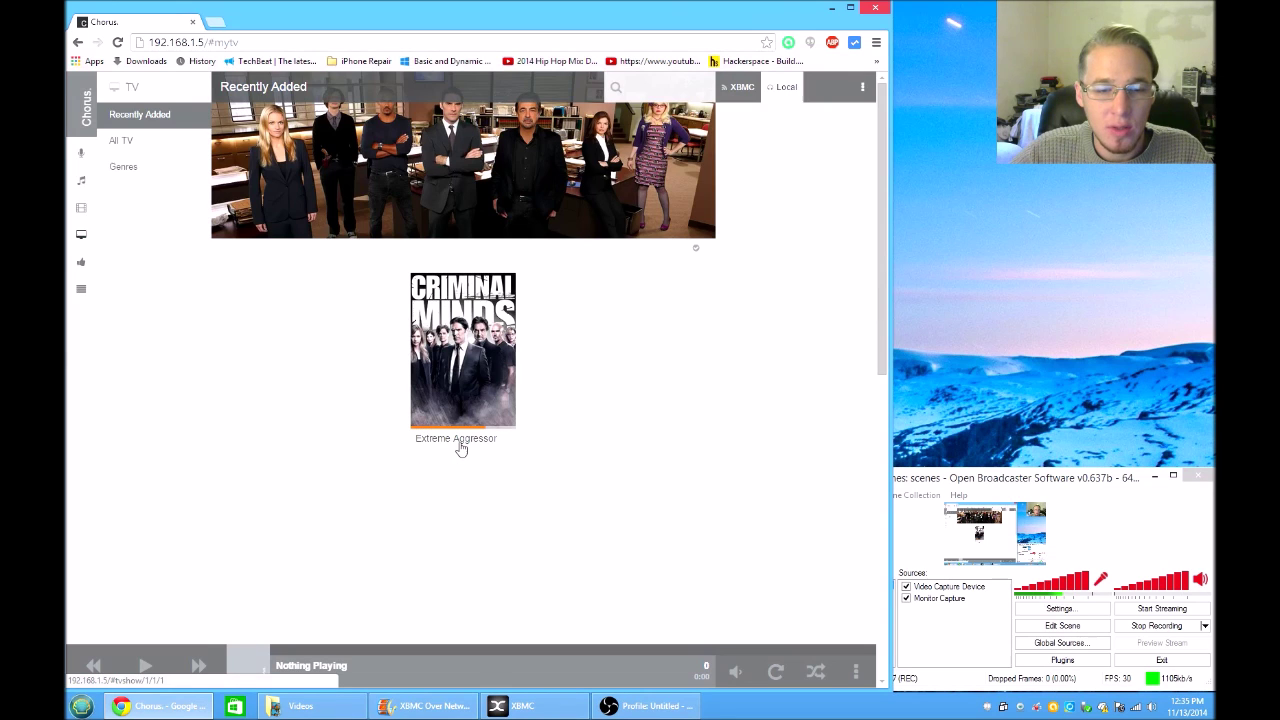
mouse_move(462, 300)
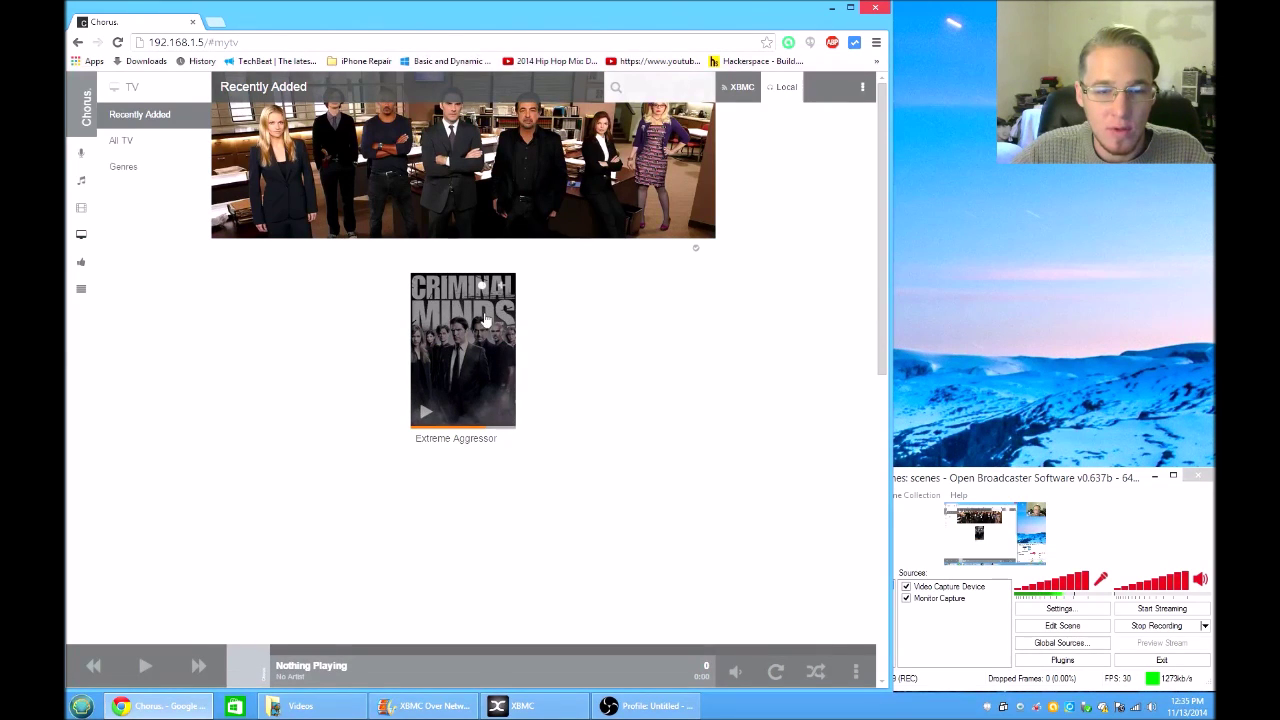
left_click(450, 449)
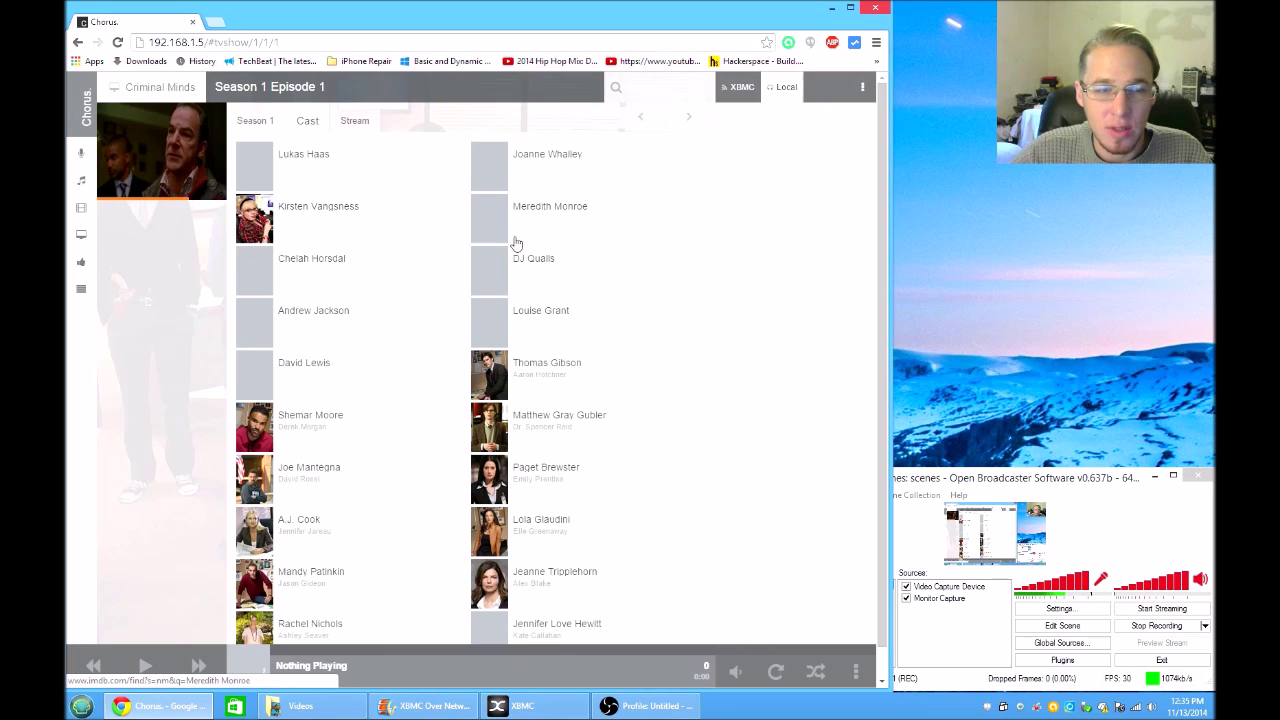
left_click(357, 124)
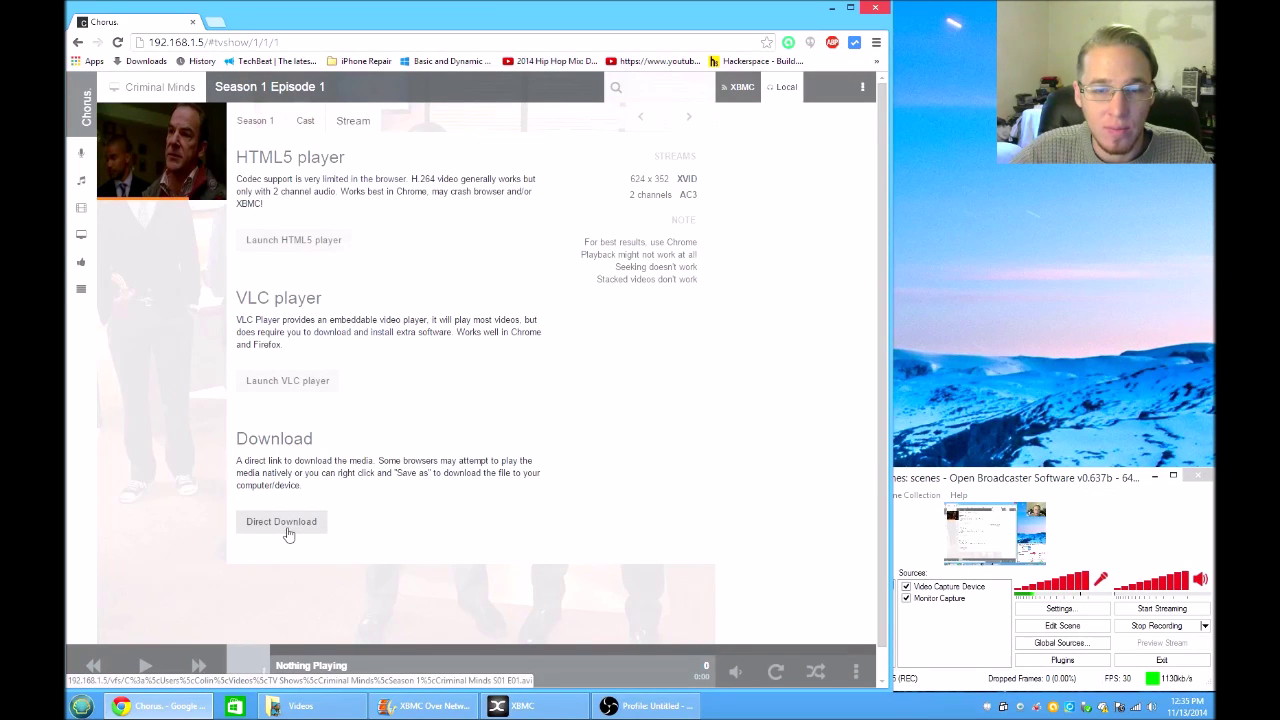
key("alt+Tab")
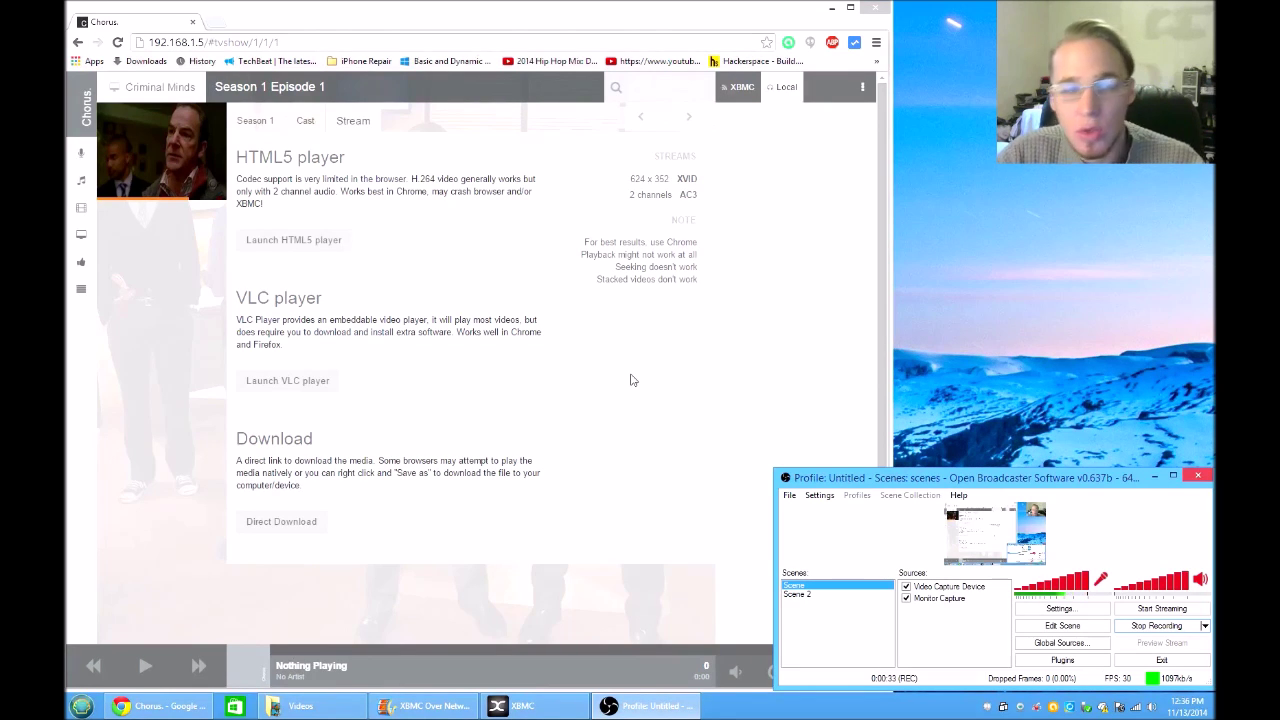